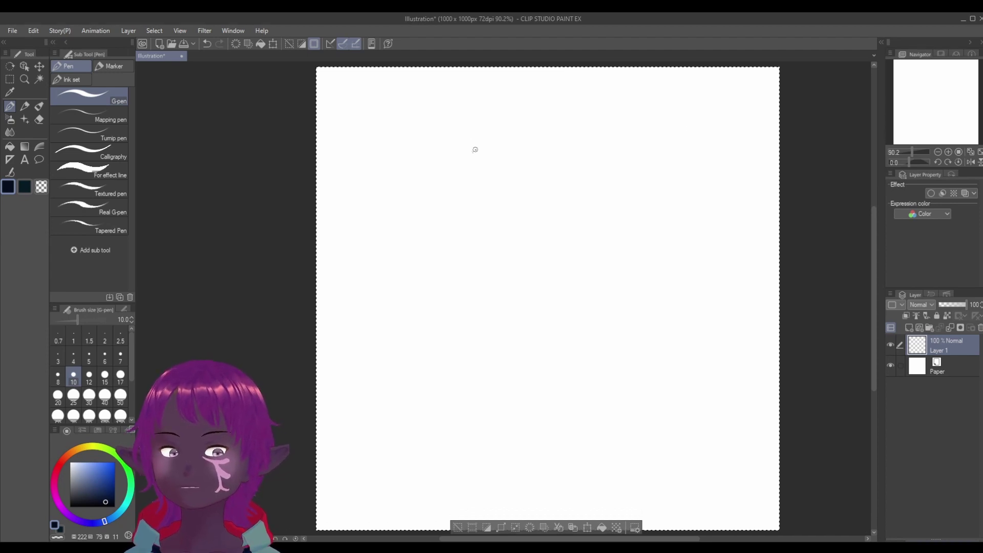
# Sketch a figure's oval head, neck, sloping shoulder line and tapering torso in black with the G-pen in the canvas's upper half.
pyautogui.moveTo(473, 151)
pyautogui.mouseDown()
pyautogui.moveTo(475, 112)
pyautogui.moveTo(502, 116)
pyautogui.moveTo(506, 148)
pyautogui.moveTo(490, 156)
pyautogui.mouseUp()
pyautogui.press('x')
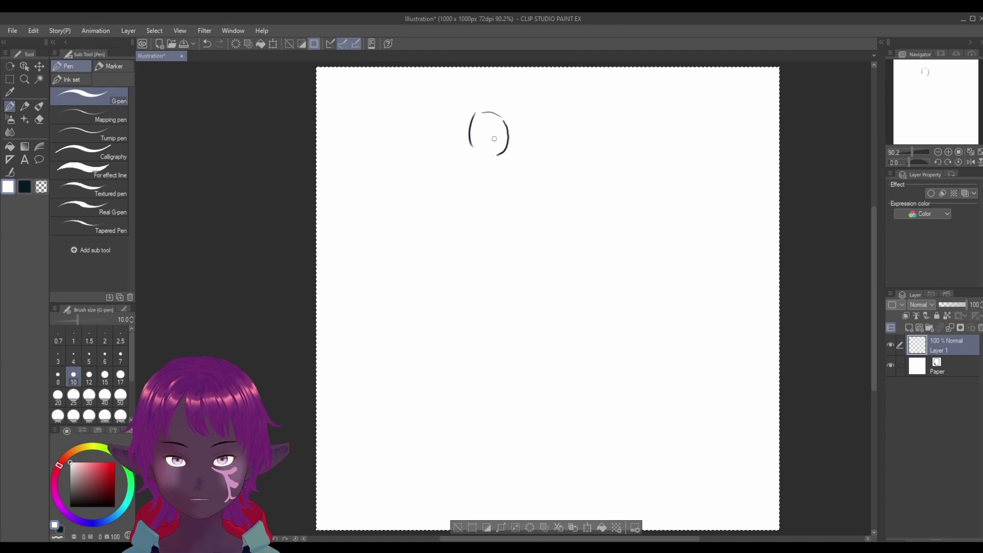
pyautogui.moveTo(80, 488); pyautogui.dragTo(70, 507)
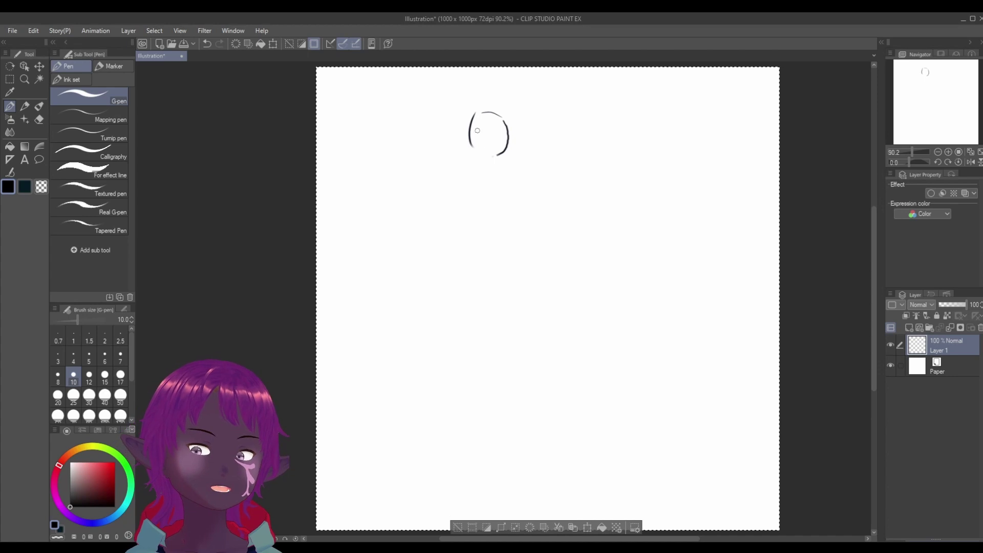
pyautogui.moveTo(471, 144)
pyautogui.mouseDown()
pyautogui.moveTo(463, 178)
pyautogui.moveTo(499, 165)
pyautogui.mouseUp()
pyautogui.moveTo(444, 190)
pyautogui.mouseDown()
pyautogui.moveTo(510, 165)
pyautogui.moveTo(534, 164)
pyautogui.mouseUp()
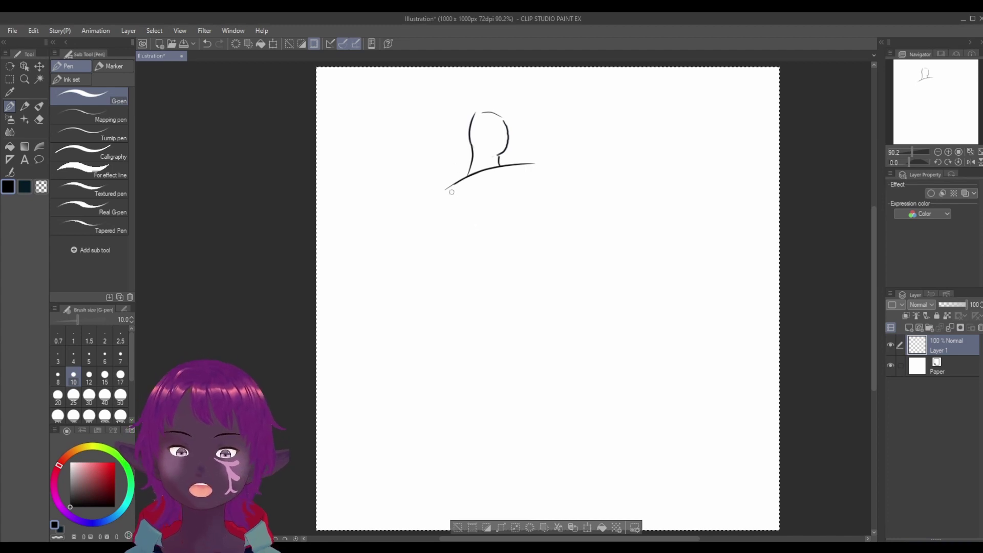
pyautogui.moveTo(450, 192)
pyautogui.mouseDown()
pyautogui.moveTo(492, 256)
pyautogui.moveTo(524, 253)
pyautogui.mouseUp()
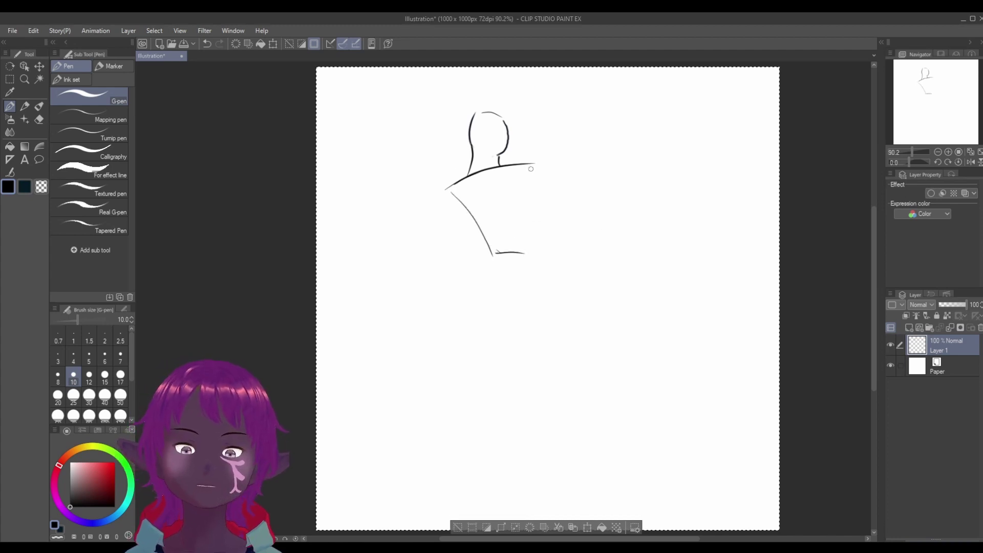
pyautogui.moveTo(535, 165); pyautogui.dragTo(524, 229)
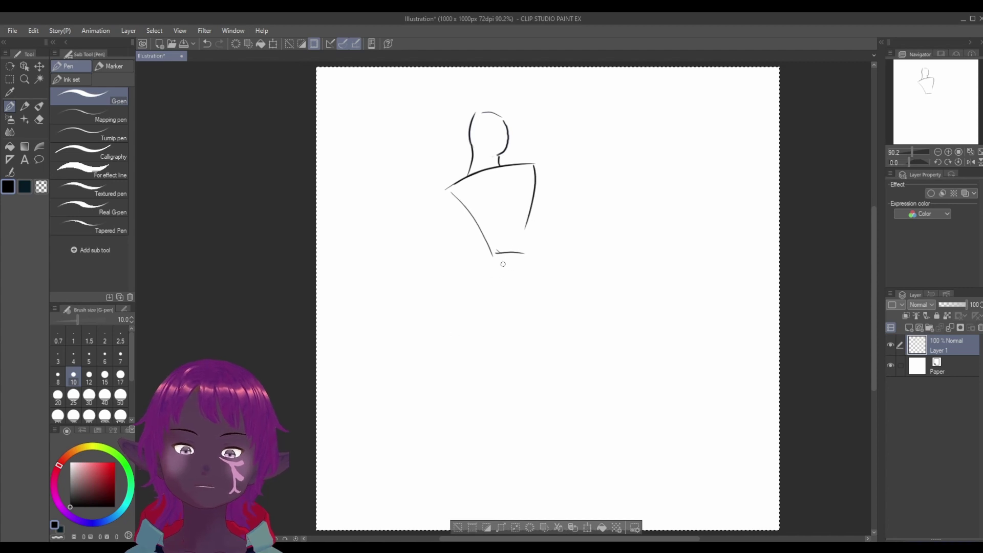
# Sketch the figure's two bent legs with feet, one knee pushed out to the right and the other leg angled down to the left.
pyautogui.moveTo(493, 258)
pyautogui.mouseDown()
pyautogui.moveTo(513, 298)
pyautogui.moveTo(494, 293)
pyautogui.moveTo(560, 329)
pyautogui.mouseUp()
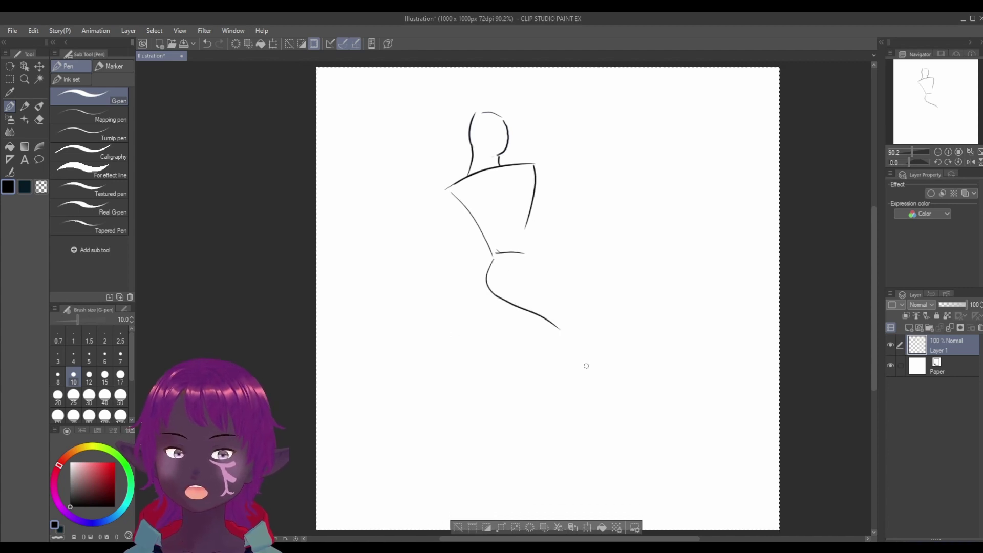
pyautogui.moveTo(532, 254)
pyautogui.mouseDown()
pyautogui.moveTo(575, 287)
pyautogui.moveTo(605, 334)
pyautogui.moveTo(569, 331)
pyautogui.moveTo(531, 391)
pyautogui.moveTo(606, 342)
pyautogui.mouseUp()
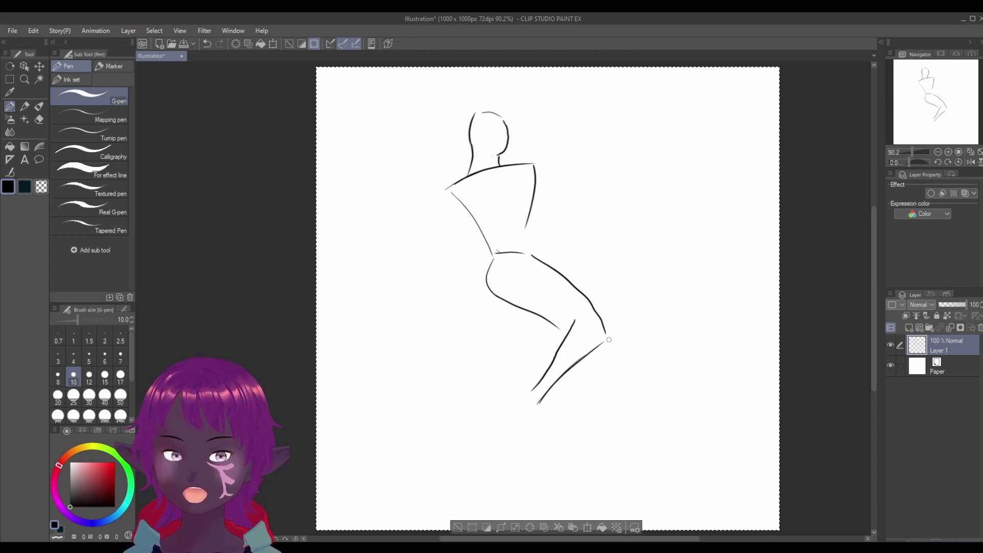
pyautogui.moveTo(531, 392)
pyautogui.mouseDown()
pyautogui.moveTo(521, 395)
pyautogui.moveTo(544, 436)
pyautogui.moveTo(551, 422)
pyautogui.mouseUp()
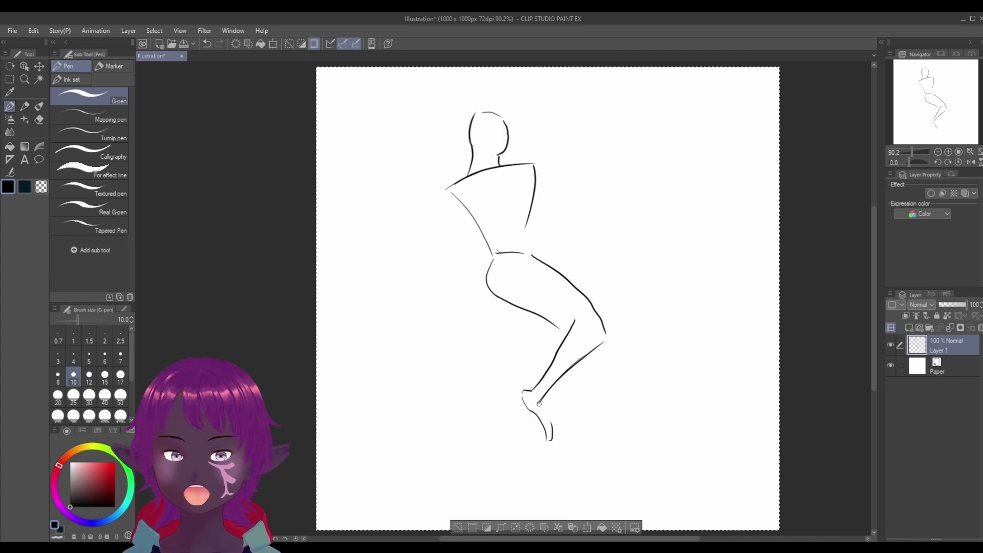
pyautogui.moveTo(500, 252)
pyautogui.mouseDown()
pyautogui.moveTo(471, 316)
pyautogui.moveTo(532, 281)
pyautogui.moveTo(486, 334)
pyautogui.moveTo(468, 329)
pyautogui.moveTo(452, 366)
pyautogui.mouseUp()
pyautogui.moveTo(480, 320)
pyautogui.mouseDown()
pyautogui.moveTo(457, 359)
pyautogui.moveTo(489, 339)
pyautogui.moveTo(455, 387)
pyautogui.moveTo(487, 400)
pyautogui.moveTo(456, 410)
pyautogui.moveTo(444, 405)
pyautogui.moveTo(445, 384)
pyautogui.mouseUp()
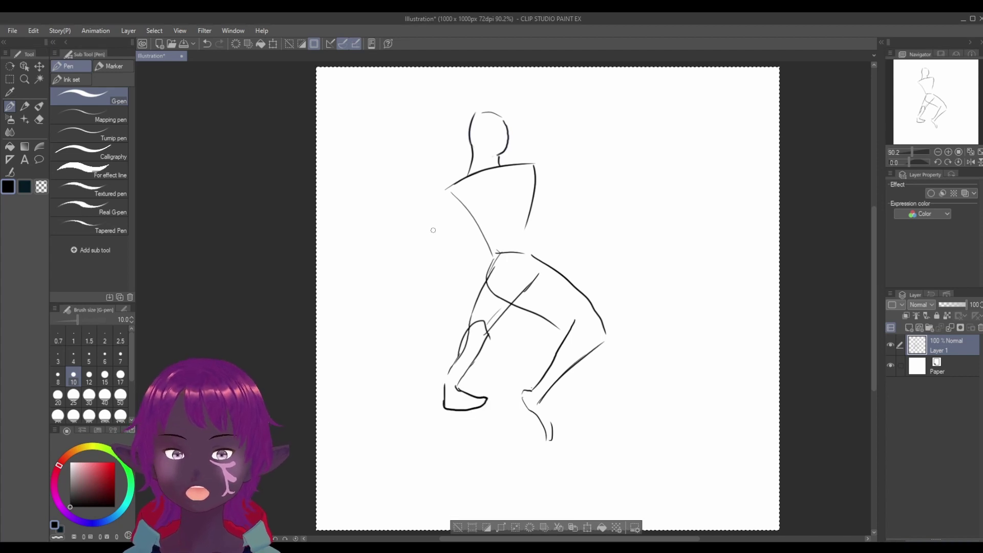
# Sketch one arm reaching down to the left and the other extended sideways with the forearm hanging, ending both in simple hands.
pyautogui.moveTo(448, 189)
pyautogui.mouseDown()
pyautogui.moveTo(412, 257)
pyautogui.moveTo(469, 203)
pyautogui.mouseUp()
pyautogui.moveTo(421, 237)
pyautogui.mouseDown()
pyautogui.moveTo(430, 242)
pyautogui.moveTo(422, 236)
pyautogui.moveTo(401, 272)
pyautogui.moveTo(430, 250)
pyautogui.moveTo(390, 282)
pyautogui.moveTo(401, 280)
pyautogui.mouseUp()
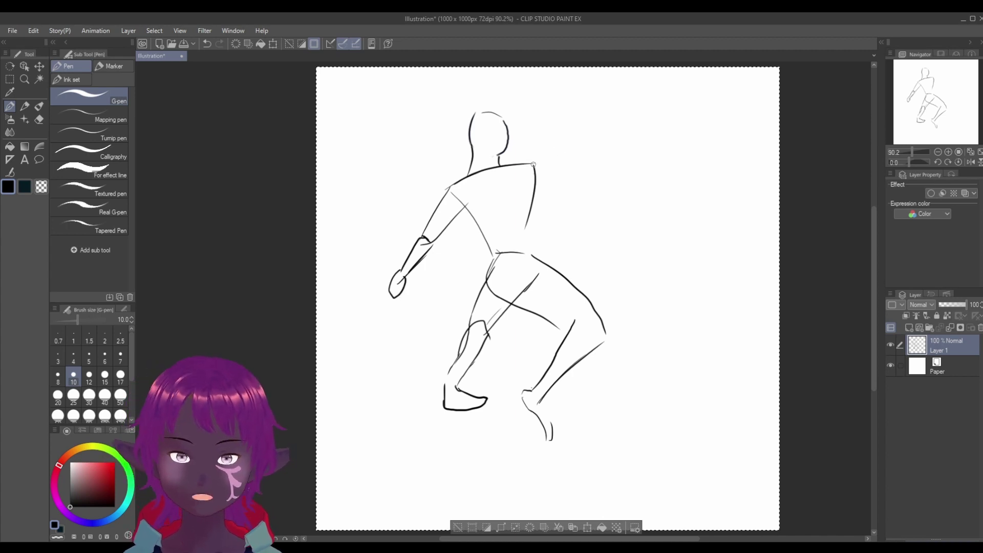
pyautogui.moveTo(533, 164)
pyautogui.mouseDown()
pyautogui.moveTo(527, 176)
pyautogui.moveTo(572, 173)
pyautogui.moveTo(551, 161)
pyautogui.moveTo(580, 165)
pyautogui.moveTo(596, 209)
pyautogui.mouseUp()
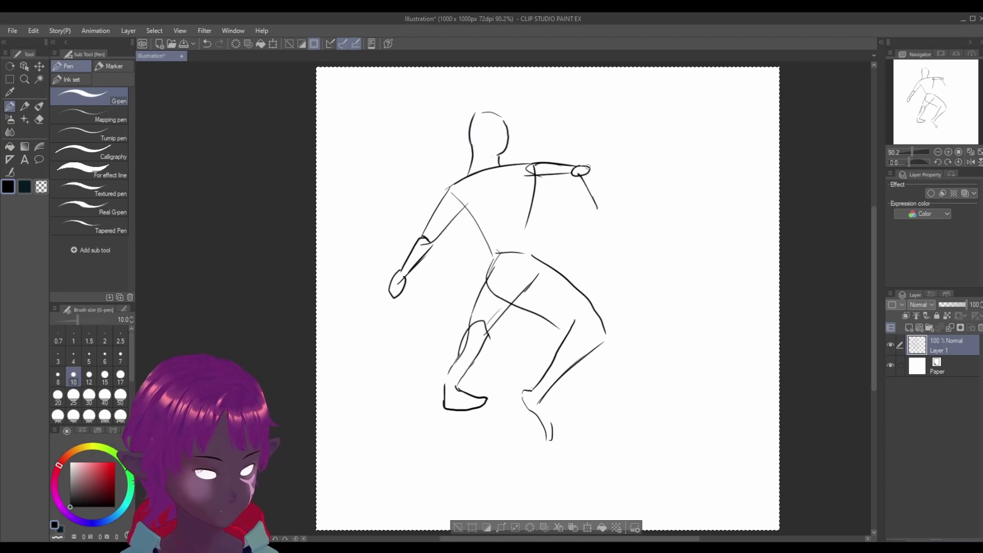
pyautogui.moveTo(587, 167)
pyautogui.mouseDown()
pyautogui.moveTo(601, 228)
pyautogui.moveTo(603, 208)
pyautogui.mouseUp()
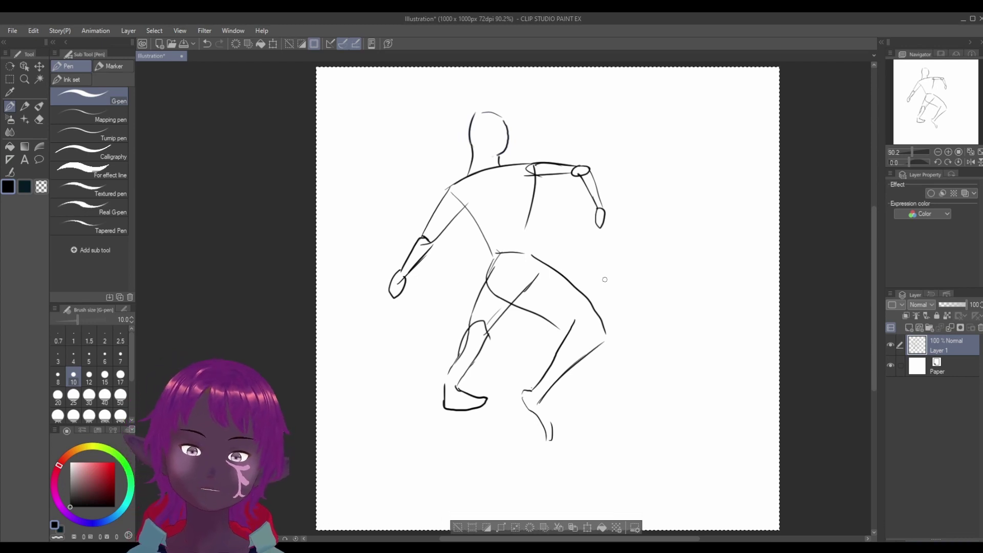
# Clear the layer and sketch a second figure's round head, hunched shoulder and forward-leaning torso in the canvas's upper middle.
pyautogui.press('Delete')
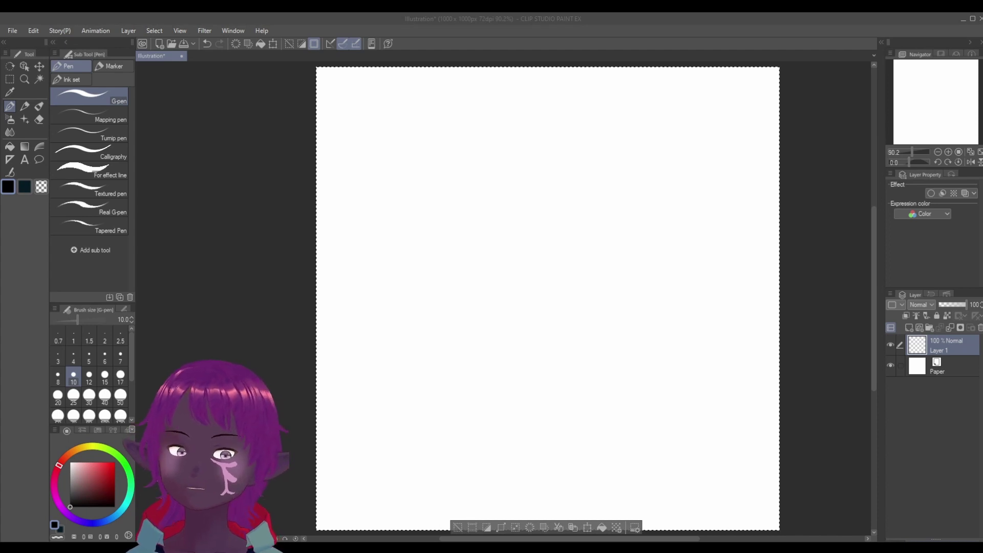
pyautogui.moveTo(507, 163); pyautogui.dragTo(548, 125)
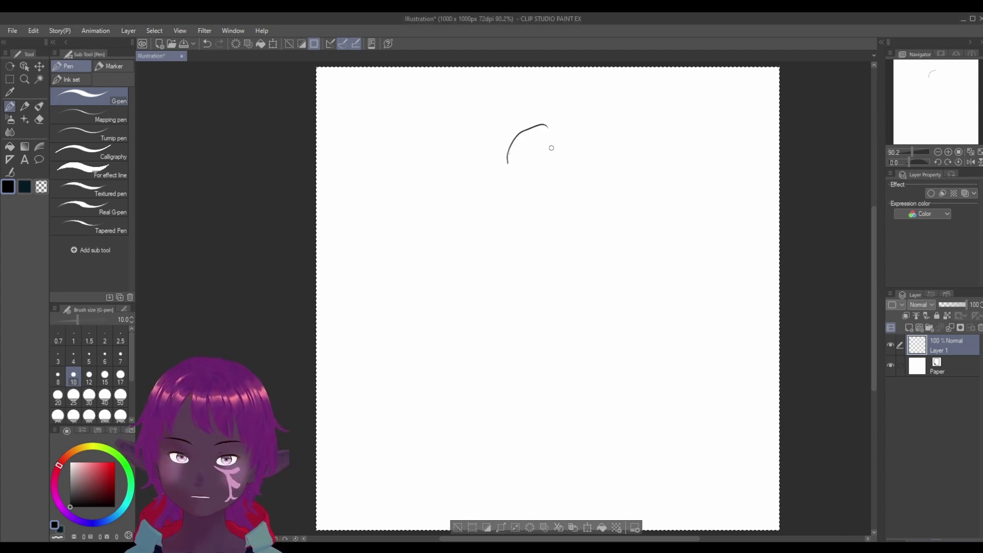
pyautogui.moveTo(507, 150)
pyautogui.mouseDown()
pyautogui.moveTo(534, 131)
pyautogui.moveTo(545, 153)
pyautogui.moveTo(515, 172)
pyautogui.moveTo(489, 164)
pyautogui.moveTo(478, 173)
pyautogui.moveTo(466, 245)
pyautogui.mouseUp()
pyautogui.moveTo(471, 190)
pyautogui.mouseDown()
pyautogui.moveTo(469, 223)
pyautogui.moveTo(474, 179)
pyautogui.moveTo(522, 207)
pyautogui.mouseUp()
pyautogui.moveTo(544, 169); pyautogui.dragTo(507, 227)
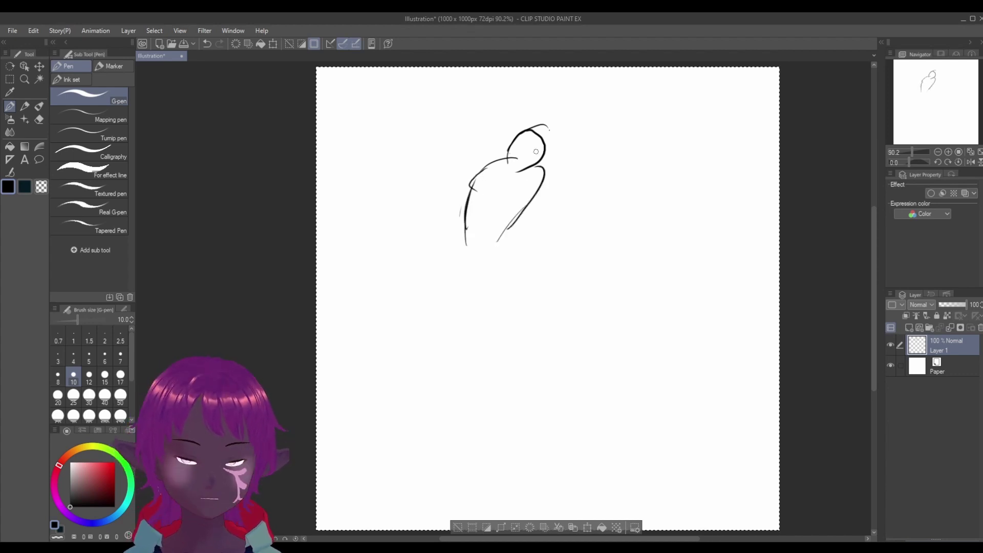
# Sketch the second figure's near arm crossing the chest with the forearm raised, and the far arm reaching down to the right.
pyautogui.moveTo(487, 184)
pyautogui.mouseDown()
pyautogui.moveTo(482, 203)
pyautogui.moveTo(581, 181)
pyautogui.mouseUp()
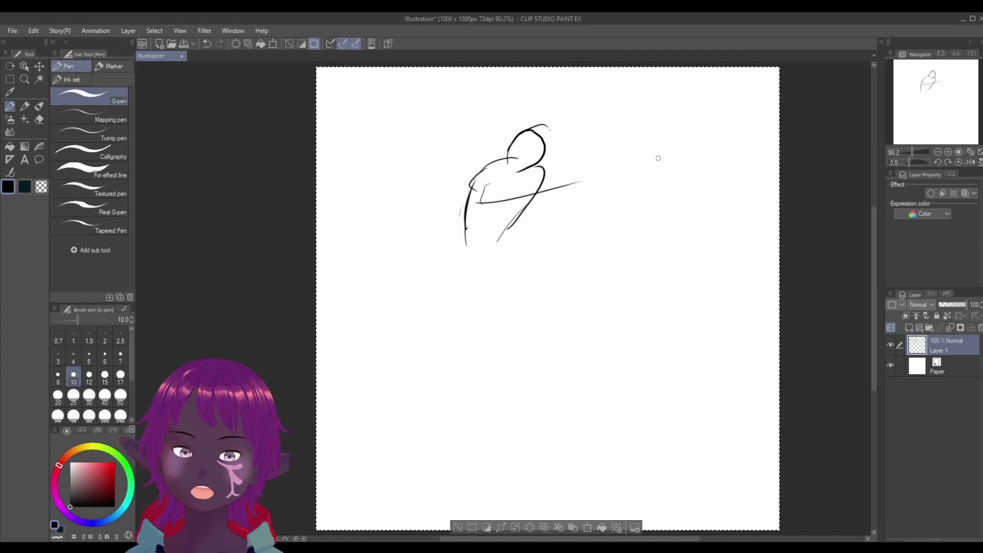
pyautogui.moveTo(480, 202)
pyautogui.mouseDown()
pyautogui.moveTo(559, 194)
pyautogui.moveTo(588, 150)
pyautogui.mouseUp()
pyautogui.moveTo(566, 189)
pyautogui.mouseDown()
pyautogui.moveTo(590, 141)
pyautogui.moveTo(587, 151)
pyautogui.moveTo(576, 128)
pyautogui.moveTo(566, 169)
pyautogui.mouseUp()
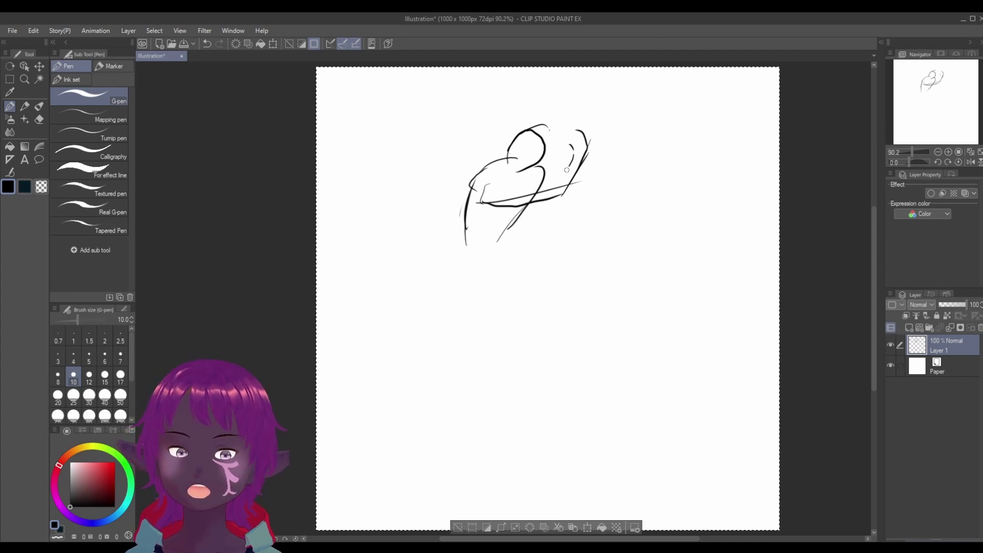
pyautogui.moveTo(493, 190); pyautogui.dragTo(557, 180)
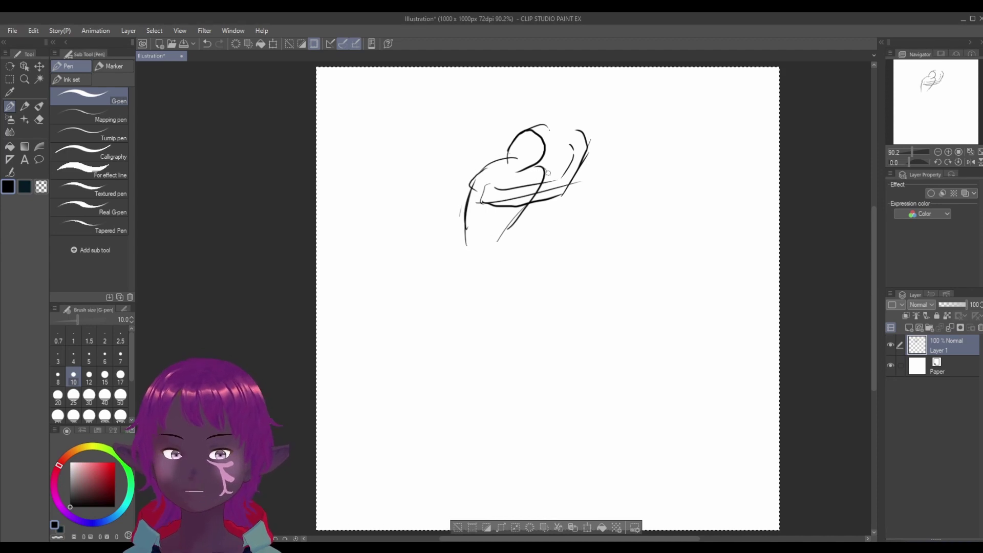
pyautogui.moveTo(543, 169)
pyautogui.mouseDown()
pyautogui.moveTo(571, 246)
pyautogui.moveTo(557, 210)
pyautogui.moveTo(552, 223)
pyautogui.moveTo(545, 194)
pyautogui.moveTo(580, 266)
pyautogui.mouseUp()
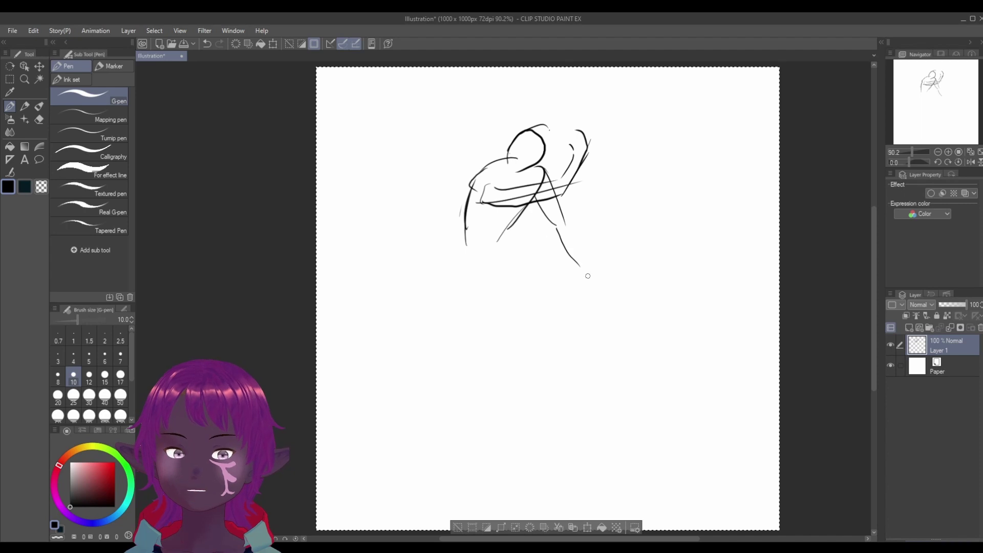
pyautogui.moveTo(565, 227)
pyautogui.mouseDown()
pyautogui.moveTo(593, 276)
pyautogui.moveTo(591, 264)
pyautogui.mouseUp()
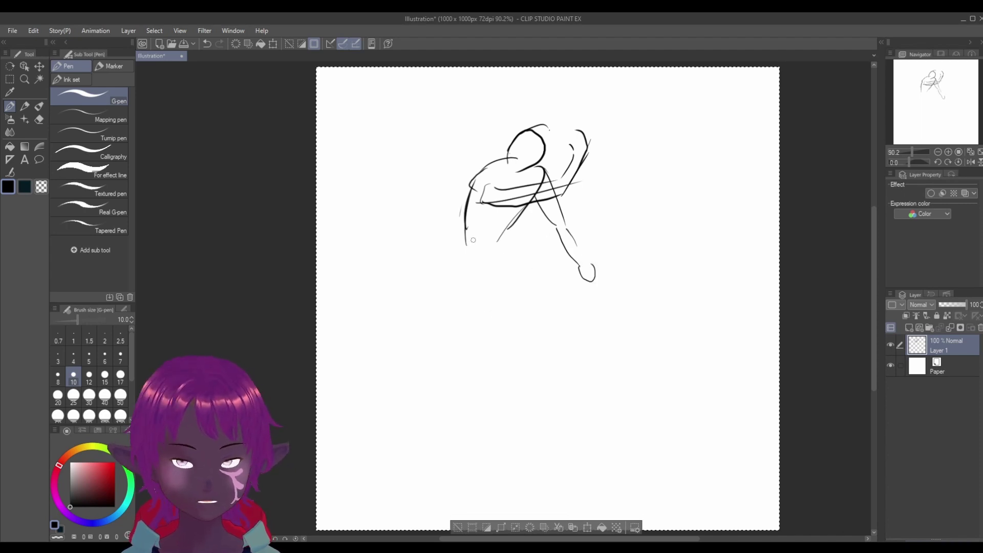
# Sketch the second figure's raised leg with the knee out to the left and the shin folded back horizontally to a foot.
pyautogui.moveTo(472, 238)
pyautogui.mouseDown()
pyautogui.moveTo(428, 289)
pyautogui.moveTo(471, 302)
pyautogui.moveTo(545, 282)
pyautogui.mouseUp()
pyautogui.moveTo(471, 300); pyautogui.dragTo(530, 290)
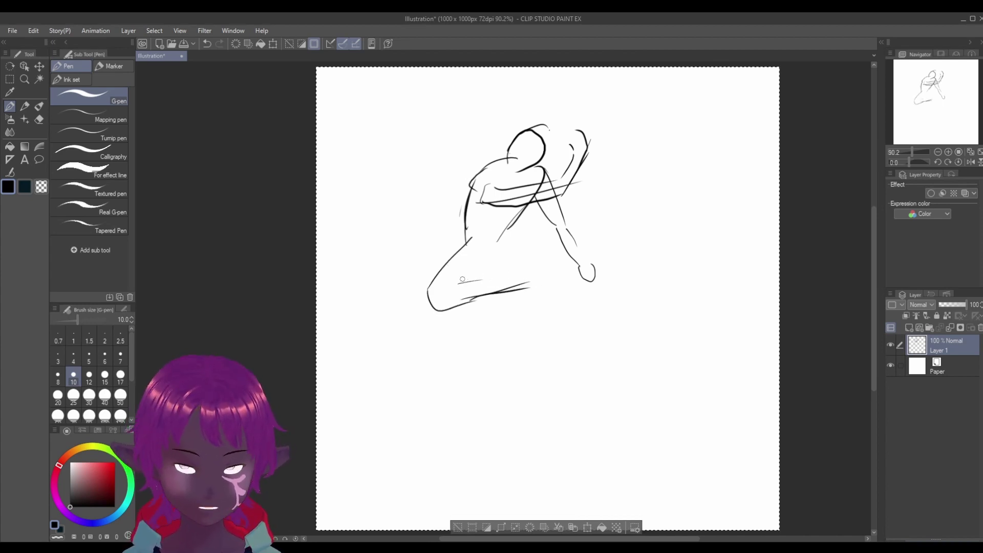
pyautogui.moveTo(461, 281)
pyautogui.mouseDown()
pyautogui.moveTo(521, 276)
pyautogui.moveTo(534, 298)
pyautogui.mouseUp()
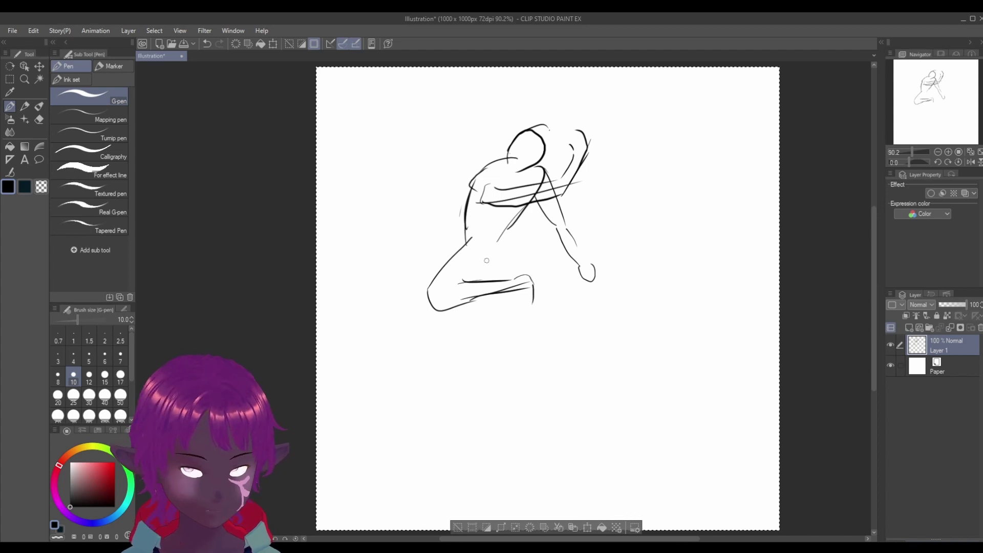
pyautogui.moveTo(464, 282)
pyautogui.mouseDown()
pyautogui.moveTo(502, 258)
pyautogui.moveTo(488, 254)
pyautogui.moveTo(497, 283)
pyautogui.mouseUp()
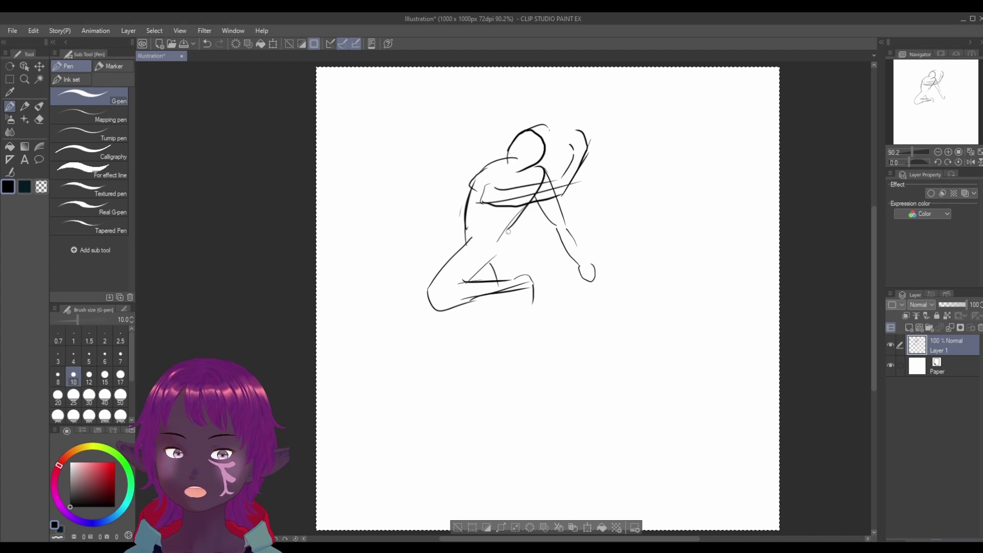
# Sketch the second figure's standing leg running down from the hip behind the raised leg, ending in a foot pointing right.
pyautogui.moveTo(508, 232)
pyautogui.mouseDown()
pyautogui.moveTo(519, 318)
pyautogui.moveTo(512, 342)
pyautogui.mouseUp()
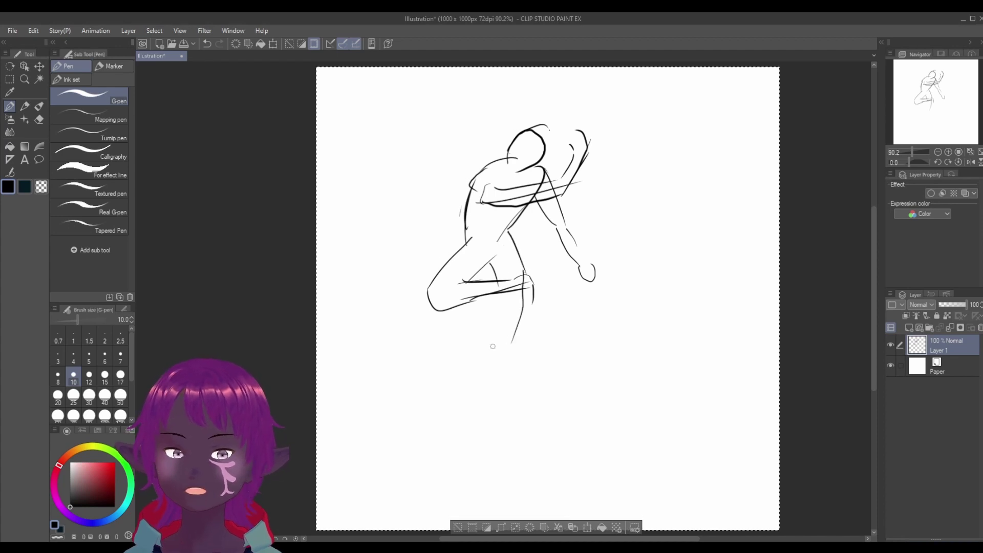
pyautogui.moveTo(504, 298); pyautogui.dragTo(475, 353)
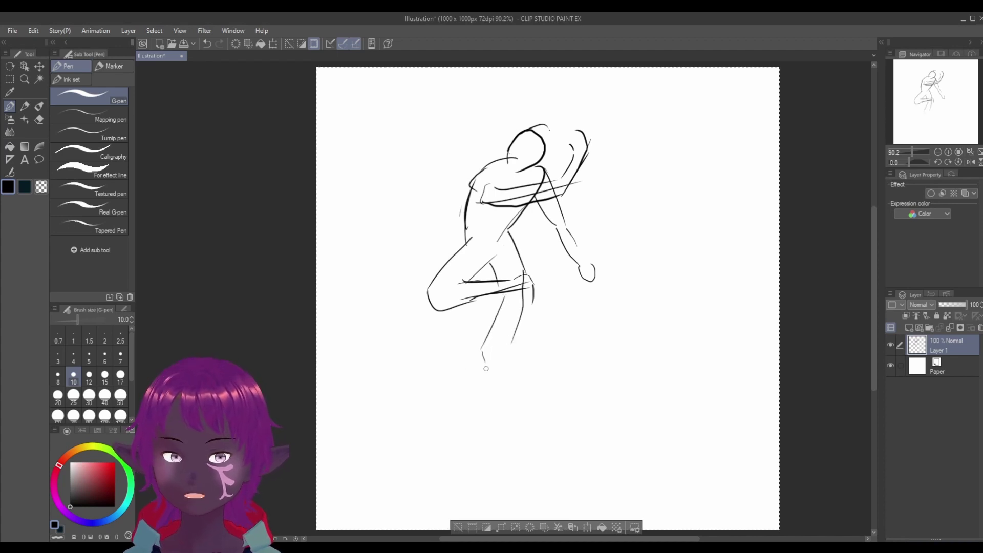
pyautogui.moveTo(502, 310)
pyautogui.mouseDown()
pyautogui.moveTo(475, 373)
pyautogui.moveTo(516, 330)
pyautogui.mouseUp()
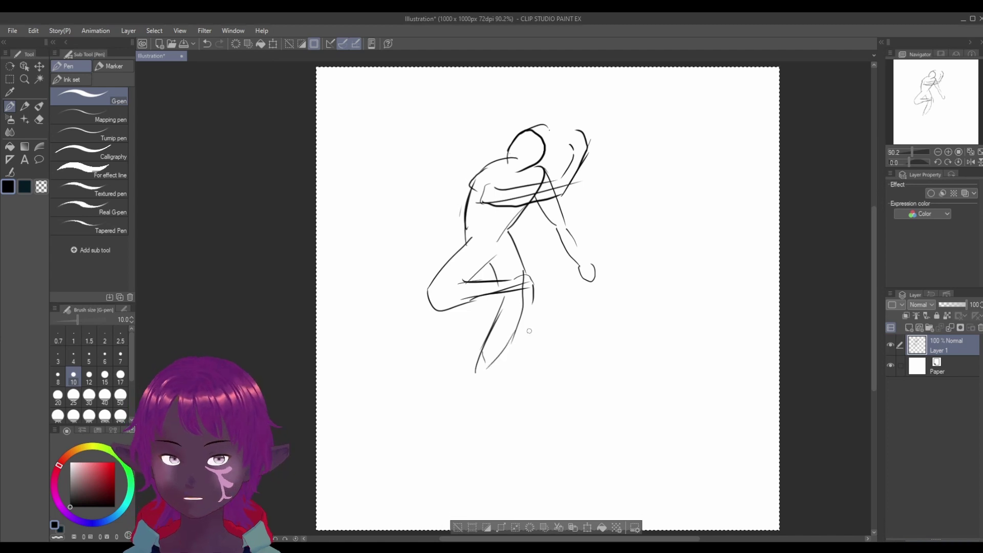
pyautogui.moveTo(488, 372); pyautogui.dragTo(527, 312)
pyautogui.moveTo(491, 373); pyautogui.dragTo(520, 396)
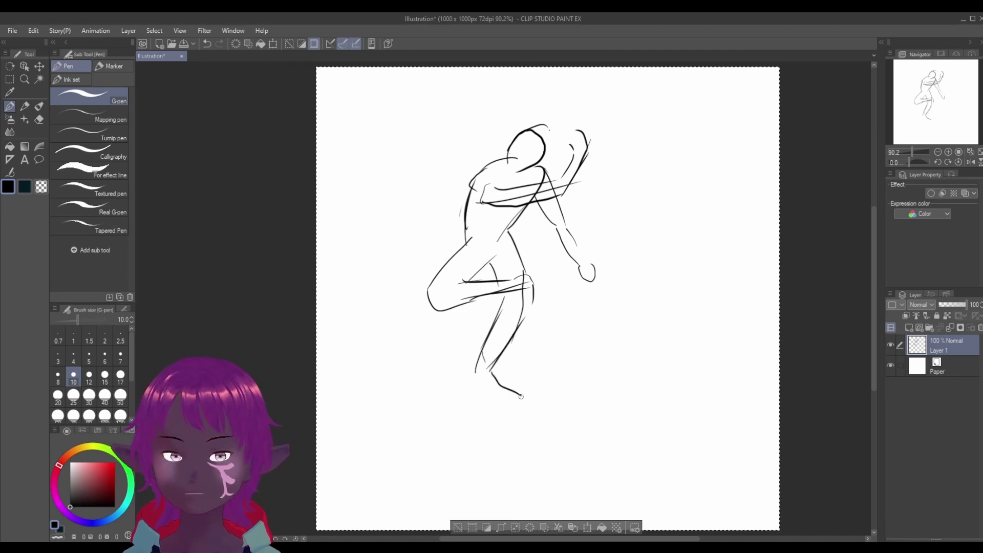
pyautogui.moveTo(475, 373)
pyautogui.mouseDown()
pyautogui.moveTo(471, 390)
pyautogui.moveTo(520, 396)
pyautogui.mouseUp()
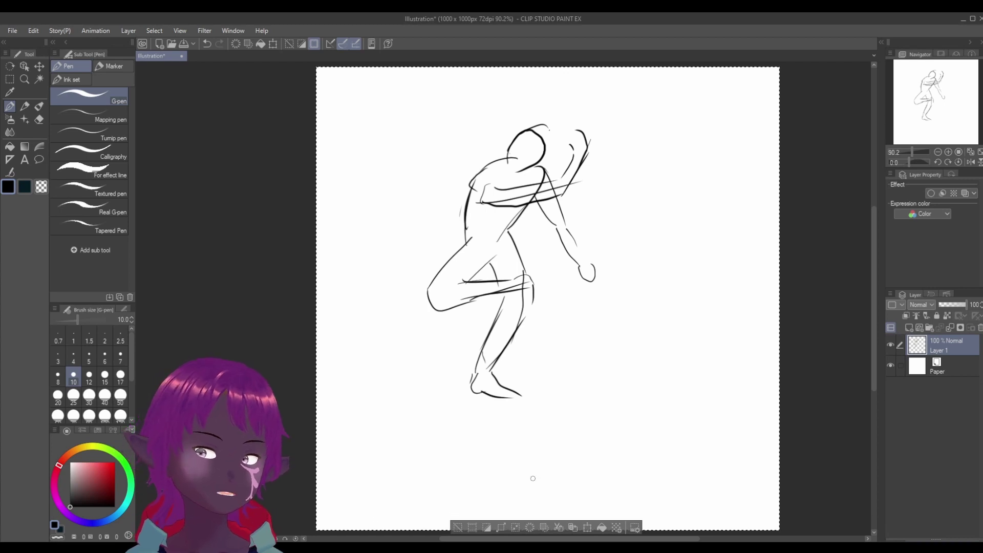
# Clear the layer and sketch a third figure's head, an arm raised to the upper left and a long curved torso side.
pyautogui.press('Delete')
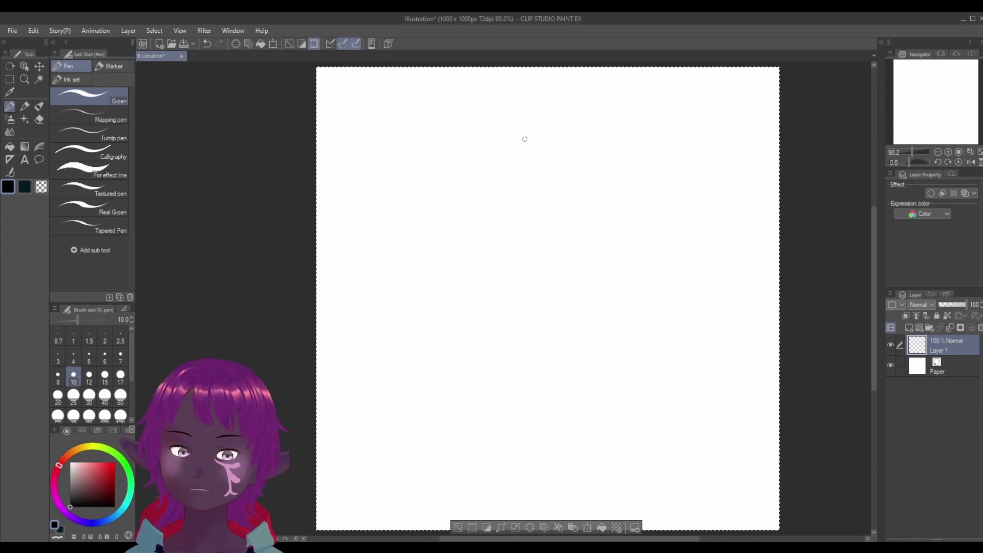
pyautogui.moveTo(523, 158)
pyautogui.mouseDown()
pyautogui.moveTo(539, 118)
pyautogui.moveTo(564, 156)
pyautogui.moveTo(556, 148)
pyautogui.moveTo(543, 158)
pyautogui.mouseUp()
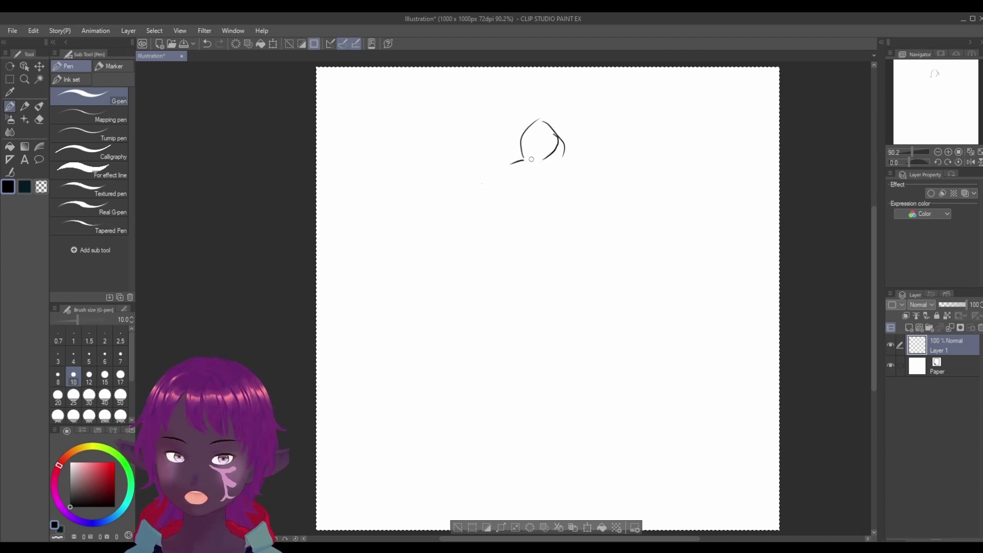
pyautogui.moveTo(513, 162)
pyautogui.mouseDown()
pyautogui.moveTo(467, 136)
pyautogui.moveTo(449, 84)
pyautogui.mouseUp()
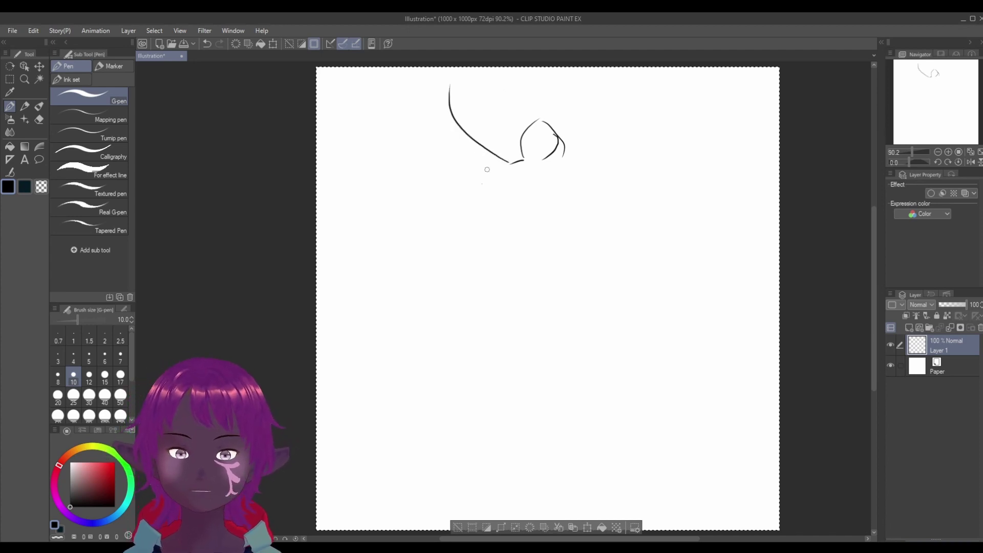
pyautogui.moveTo(495, 171)
pyautogui.mouseDown()
pyautogui.moveTo(450, 143)
pyautogui.moveTo(436, 99)
pyautogui.mouseUp()
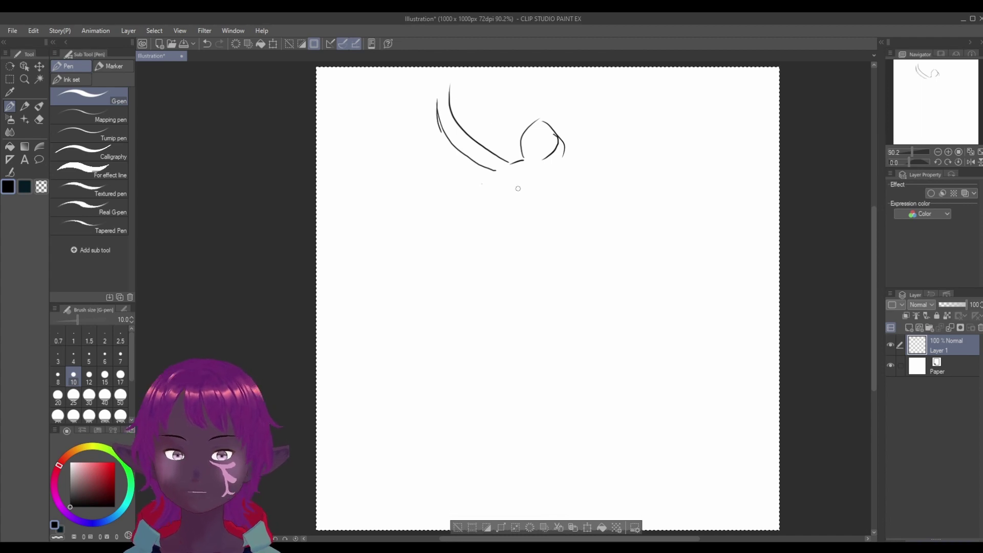
pyautogui.moveTo(500, 171)
pyautogui.mouseDown()
pyautogui.moveTo(485, 203)
pyautogui.moveTo(484, 296)
pyautogui.mouseUp()
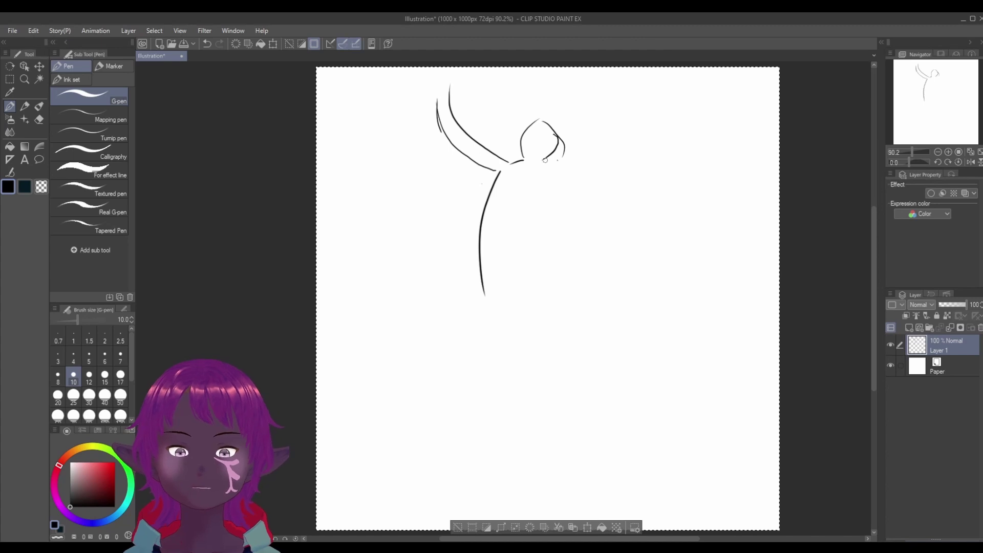
# Sketch the third figure's other arm curving down to the right with a hand, and close the torso with its right side and waistline.
pyautogui.moveTo(545, 160)
pyautogui.mouseDown()
pyautogui.moveTo(604, 197)
pyautogui.moveTo(632, 235)
pyautogui.mouseUp()
pyautogui.moveTo(537, 214)
pyautogui.mouseDown()
pyautogui.moveTo(566, 193)
pyautogui.moveTo(621, 235)
pyautogui.moveTo(617, 259)
pyautogui.moveTo(635, 252)
pyautogui.mouseUp()
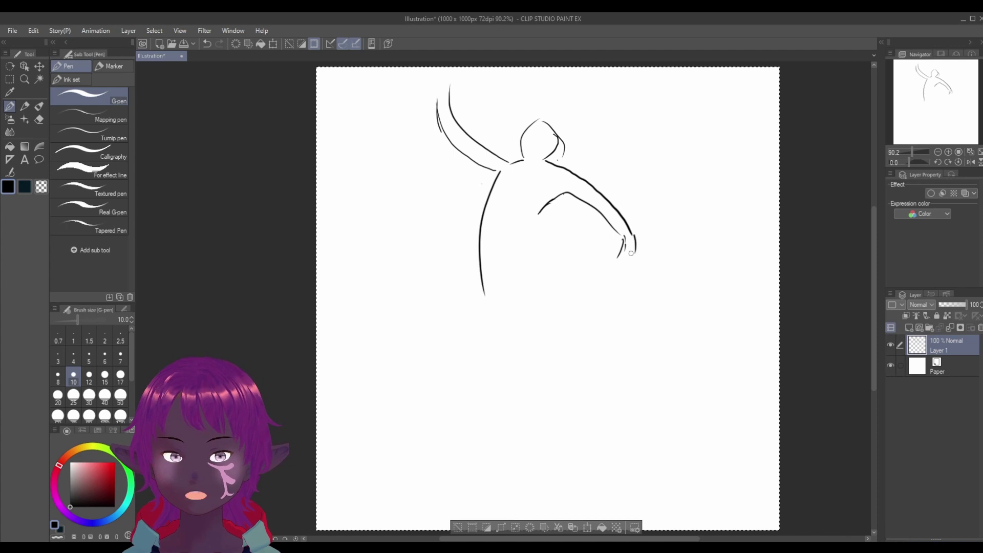
pyautogui.moveTo(600, 291); pyautogui.dragTo(597, 295)
pyautogui.moveTo(541, 211)
pyautogui.mouseDown()
pyautogui.moveTo(538, 259)
pyautogui.moveTo(509, 270)
pyautogui.moveTo(539, 258)
pyautogui.mouseUp()
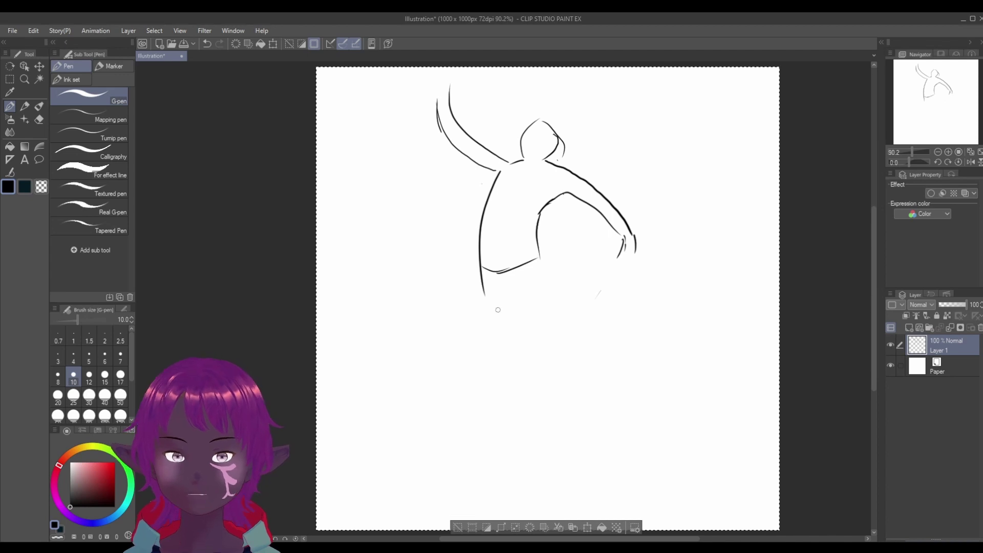
# Sketch the third figure's crossed legs: one long leg angled to the lower right, the other passing behind it to a foot at the lower left.
pyautogui.moveTo(482, 281); pyautogui.dragTo(530, 347)
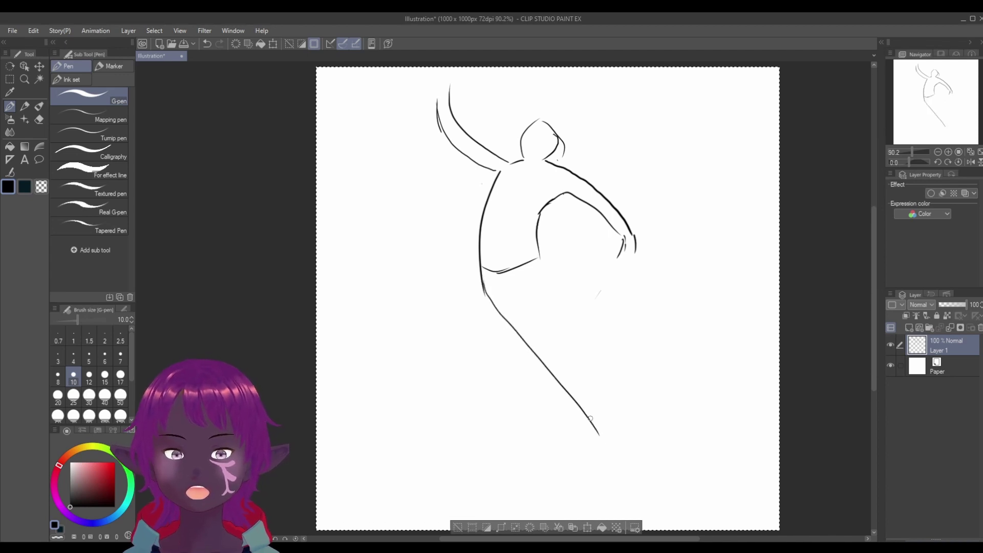
pyautogui.moveTo(518, 272); pyautogui.dragTo(609, 432)
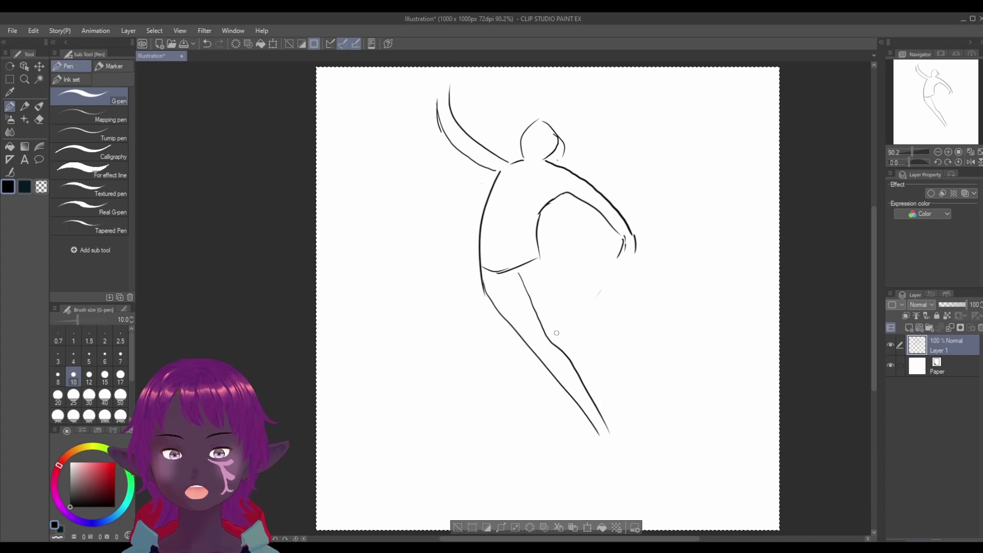
pyautogui.moveTo(541, 264)
pyautogui.mouseDown()
pyautogui.moveTo(552, 334)
pyautogui.moveTo(506, 424)
pyautogui.moveTo(527, 442)
pyautogui.moveTo(482, 441)
pyautogui.moveTo(499, 388)
pyautogui.moveTo(536, 337)
pyautogui.mouseUp()
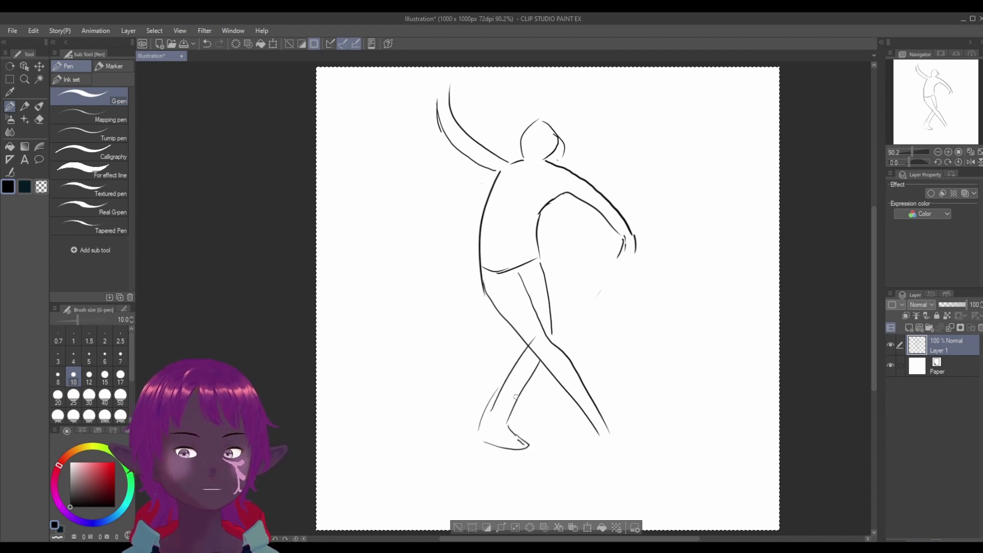
# Clear the layer and sketch a fourth figure's head, neck and shoulder, with one arm stretched out to the right ending in a fist.
pyautogui.press('Delete')
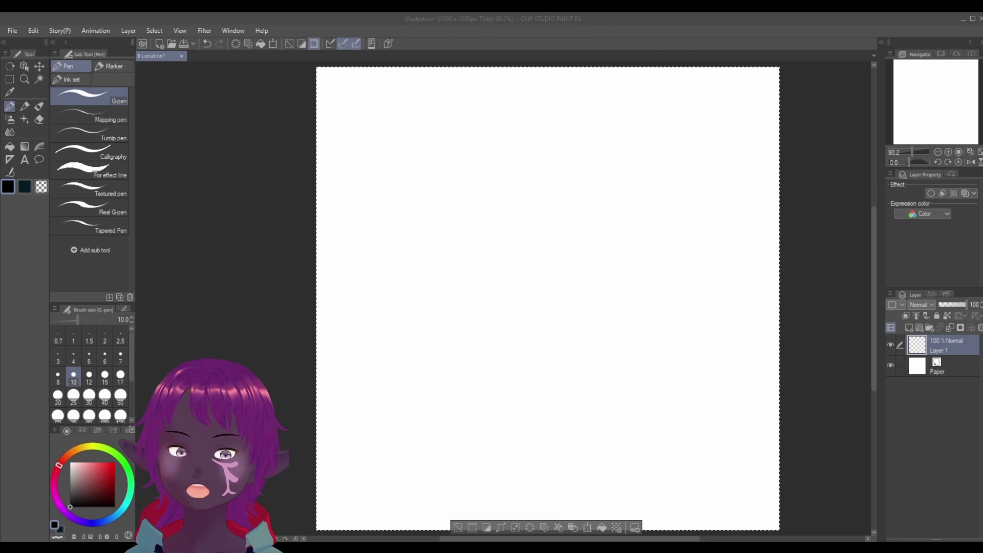
pyautogui.click(472, 134)
pyautogui.moveTo(470, 134)
pyautogui.mouseDown()
pyautogui.moveTo(461, 113)
pyautogui.moveTo(486, 96)
pyautogui.moveTo(515, 131)
pyautogui.moveTo(490, 145)
pyautogui.moveTo(498, 157)
pyautogui.moveTo(542, 119)
pyautogui.moveTo(612, 114)
pyautogui.mouseUp()
pyautogui.moveTo(544, 136)
pyautogui.mouseDown()
pyautogui.moveTo(622, 126)
pyautogui.moveTo(580, 130)
pyautogui.moveTo(601, 126)
pyautogui.moveTo(644, 145)
pyautogui.mouseUp()
pyautogui.moveTo(599, 115)
pyautogui.mouseDown()
pyautogui.moveTo(651, 137)
pyautogui.moveTo(654, 158)
pyautogui.mouseUp()
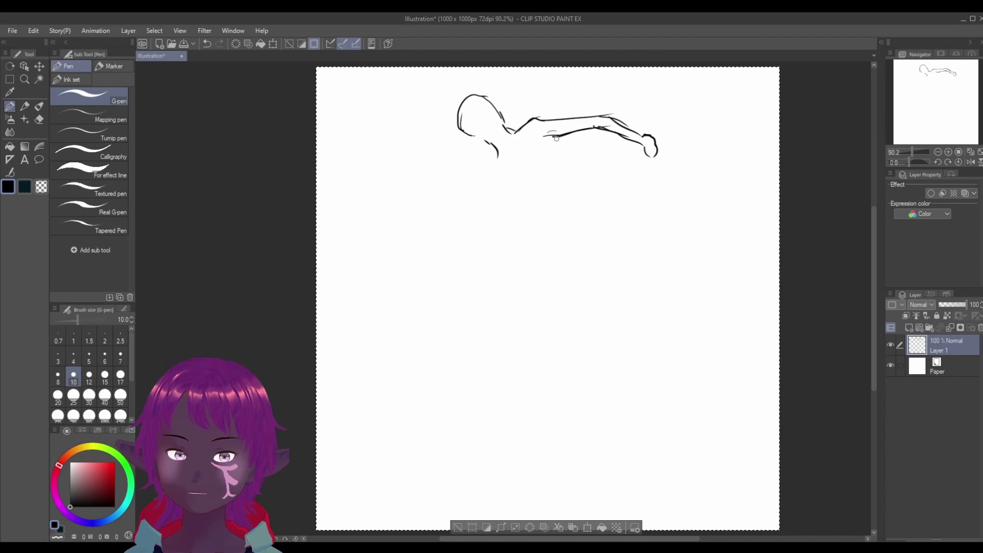
# Sketch both sides of the fourth figure's slanted torso and its other arm reaching left to an upturned hand.
pyautogui.moveTo(554, 136); pyautogui.dragTo(588, 211)
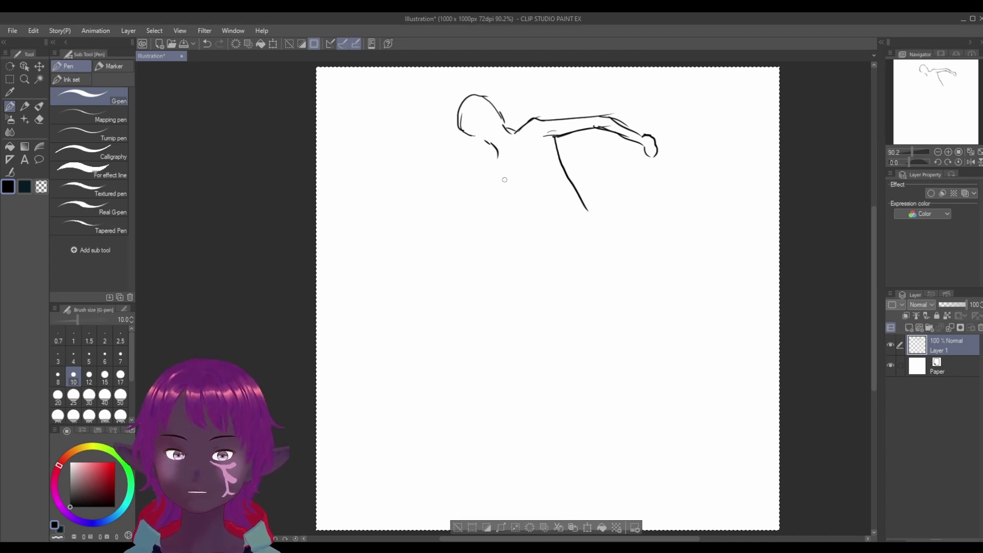
pyautogui.moveTo(500, 186)
pyautogui.mouseDown()
pyautogui.moveTo(519, 192)
pyautogui.moveTo(542, 223)
pyautogui.mouseUp()
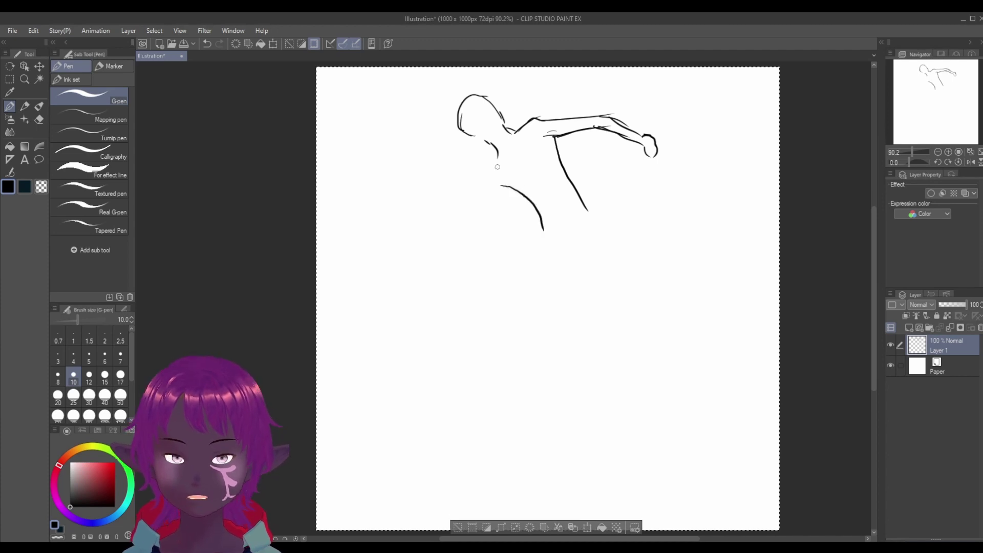
pyautogui.moveTo(497, 160)
pyautogui.mouseDown()
pyautogui.moveTo(471, 168)
pyautogui.moveTo(391, 137)
pyautogui.moveTo(389, 151)
pyautogui.moveTo(432, 169)
pyautogui.moveTo(512, 182)
pyautogui.mouseUp()
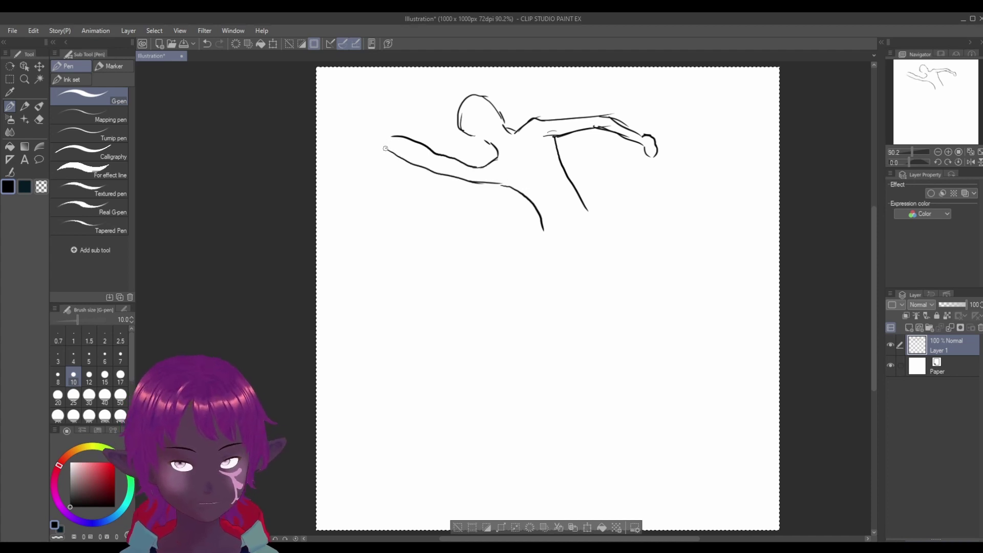
pyautogui.moveTo(387, 150)
pyautogui.mouseDown()
pyautogui.moveTo(368, 137)
pyautogui.moveTo(379, 110)
pyautogui.moveTo(392, 135)
pyautogui.mouseUp()
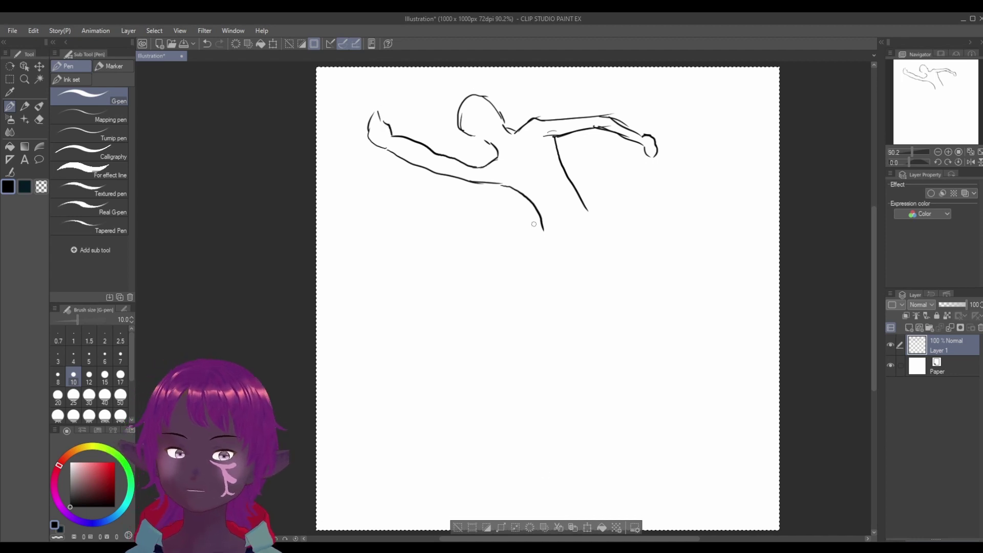
# Sketch the fourth figure's hips and legs, one extended far to the lower right and the other stepping down left to a foot.
pyautogui.moveTo(542, 230)
pyautogui.mouseDown()
pyautogui.moveTo(535, 249)
pyautogui.moveTo(653, 436)
pyautogui.mouseUp()
pyautogui.moveTo(575, 235); pyautogui.dragTo(670, 421)
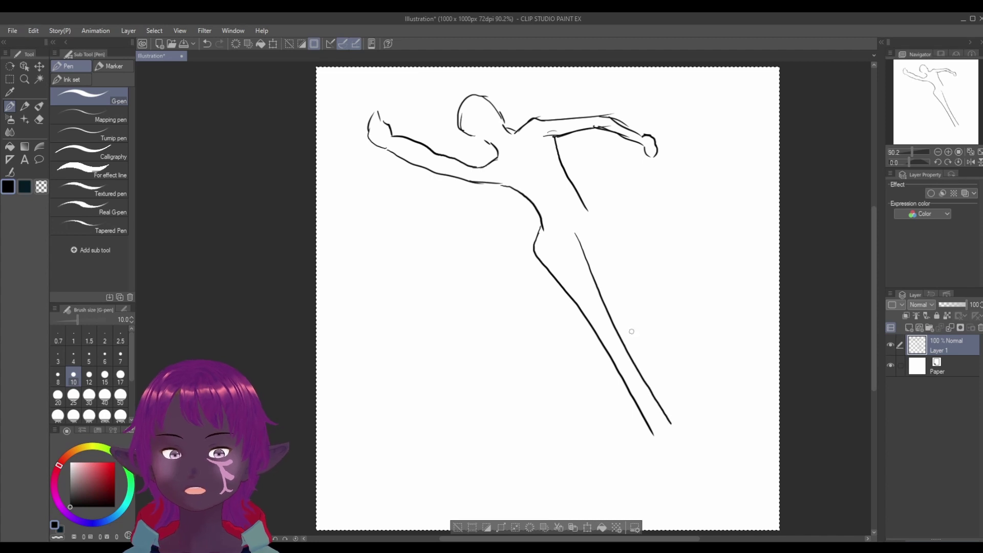
pyautogui.moveTo(588, 214); pyautogui.dragTo(593, 262)
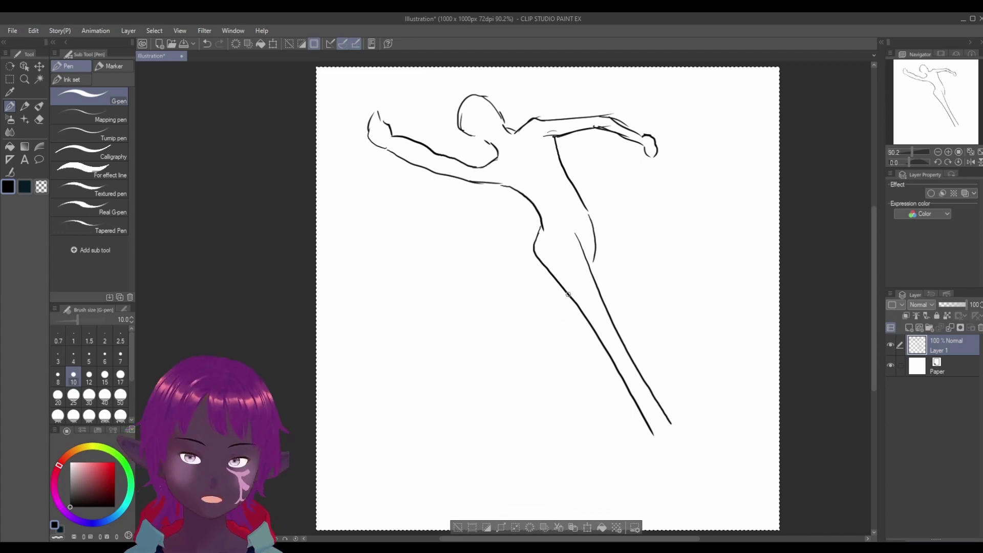
pyautogui.moveTo(568, 295); pyautogui.dragTo(516, 401)
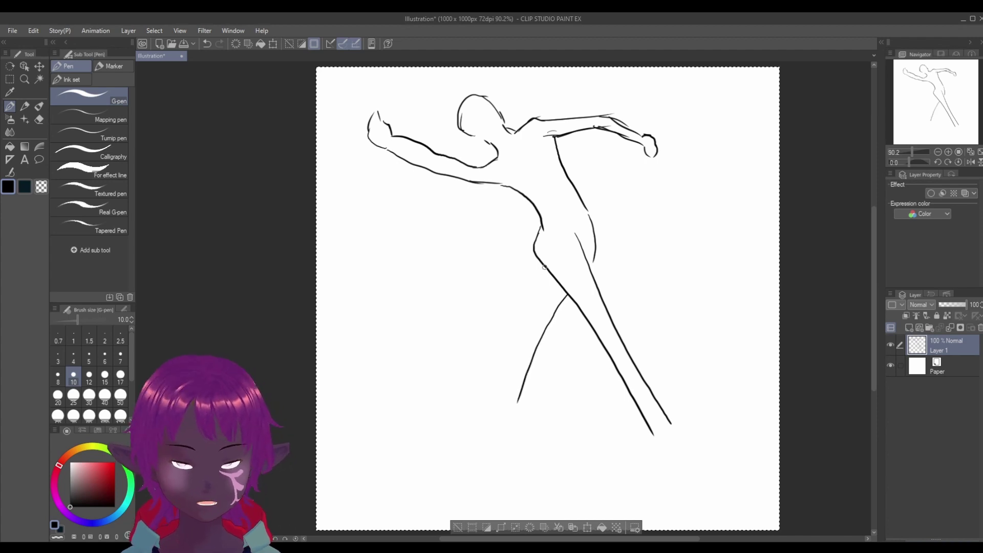
pyautogui.moveTo(544, 267)
pyautogui.mouseDown()
pyautogui.moveTo(498, 391)
pyautogui.moveTo(561, 432)
pyautogui.moveTo(485, 421)
pyautogui.mouseUp()
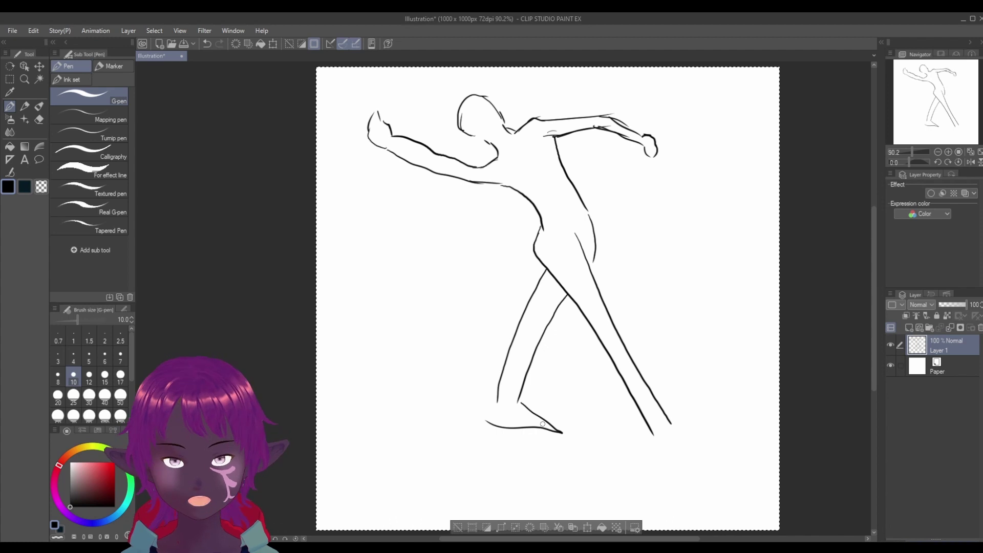
# Clear the layer and sketch a fifth figure's head, torso sides, bent arm on the left and arm extended right with a hand.
pyautogui.press('Delete')
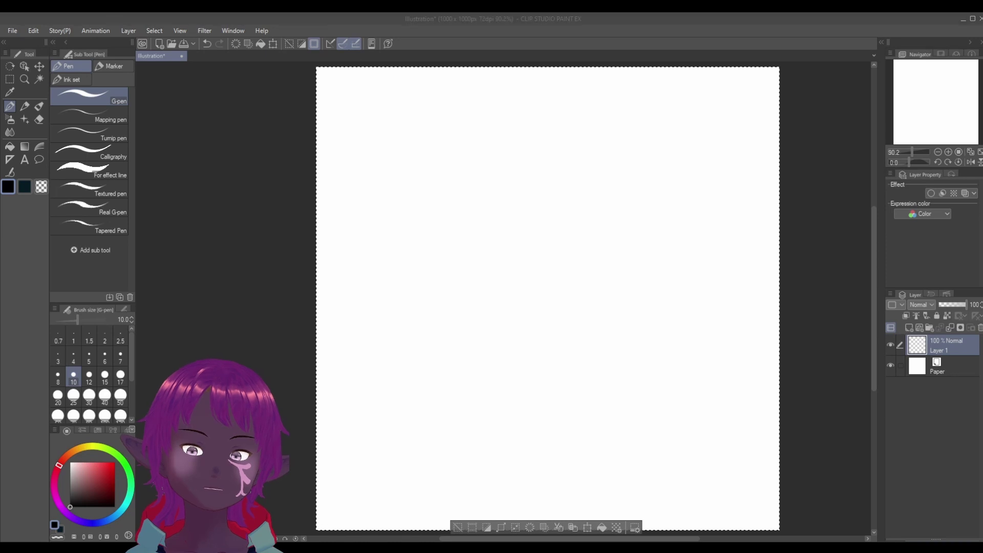
pyautogui.click(368, 316)
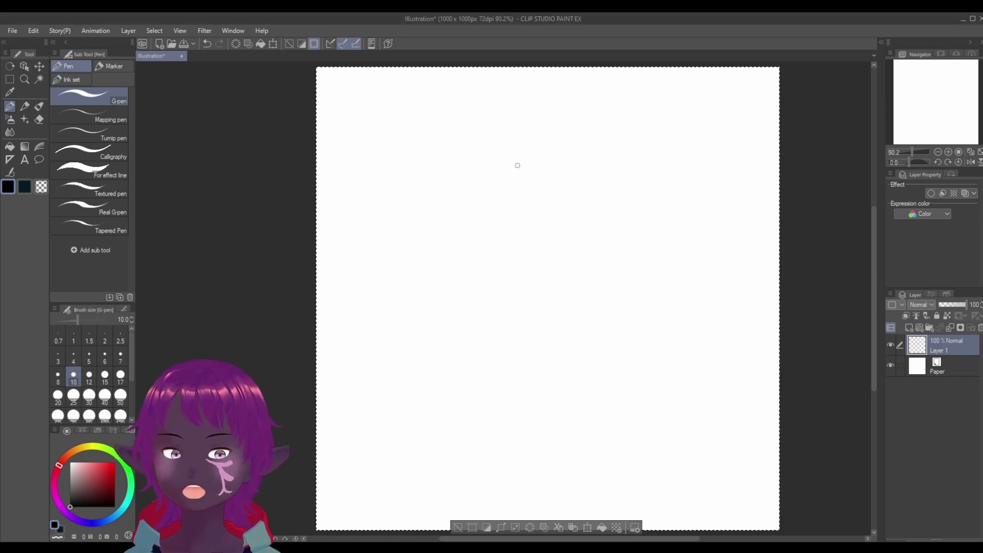
pyautogui.moveTo(514, 174)
pyautogui.mouseDown()
pyautogui.moveTo(512, 157)
pyautogui.moveTo(530, 139)
pyautogui.moveTo(541, 164)
pyautogui.moveTo(525, 181)
pyautogui.moveTo(482, 174)
pyautogui.moveTo(439, 213)
pyautogui.moveTo(458, 278)
pyautogui.moveTo(458, 214)
pyautogui.moveTo(489, 198)
pyautogui.moveTo(499, 270)
pyautogui.moveTo(535, 206)
pyautogui.mouseUp()
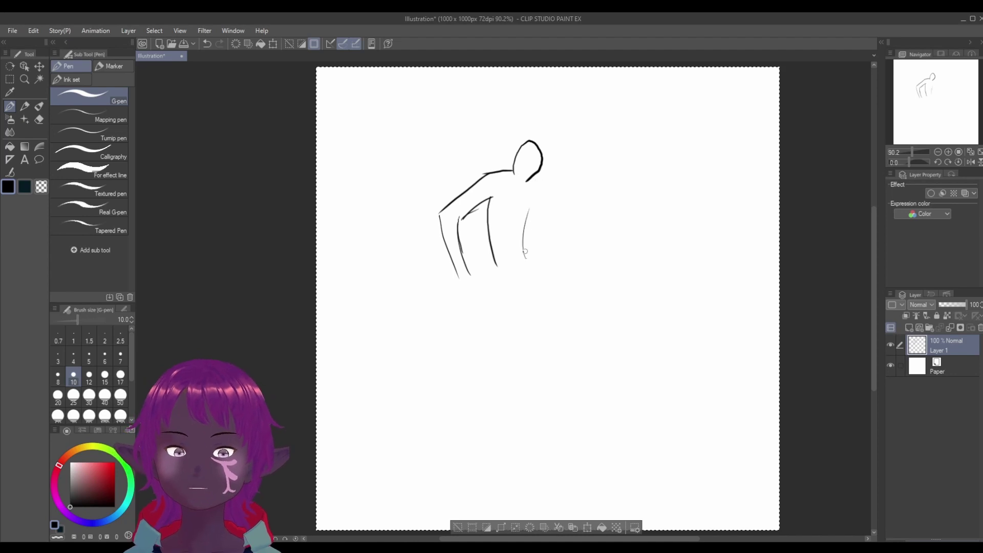
pyautogui.moveTo(524, 260)
pyautogui.mouseDown()
pyautogui.moveTo(536, 203)
pyautogui.moveTo(578, 215)
pyautogui.mouseUp()
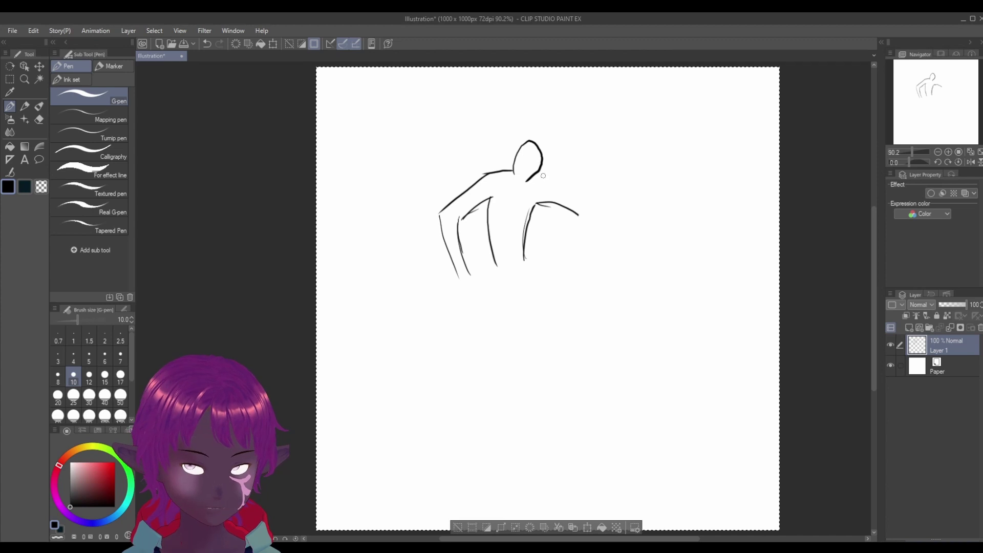
pyautogui.moveTo(535, 176)
pyautogui.mouseDown()
pyautogui.moveTo(587, 206)
pyautogui.moveTo(631, 205)
pyautogui.moveTo(599, 216)
pyautogui.moveTo(644, 207)
pyautogui.moveTo(621, 214)
pyautogui.moveTo(653, 214)
pyautogui.mouseUp()
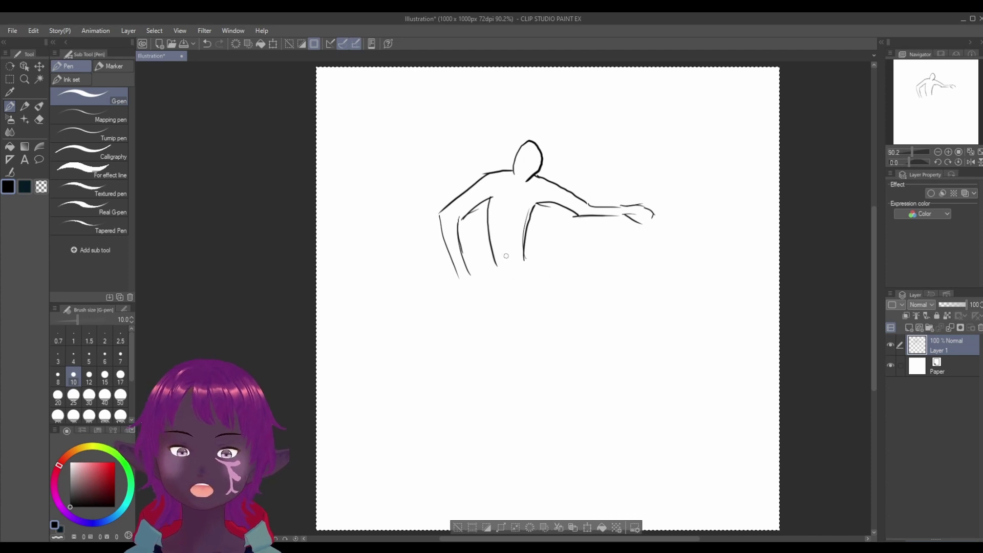
# Sketch the fifth figure's hip band, a straight front leg with a pointed foot, and a rear leg angled to the lower right.
pyautogui.moveTo(495, 265)
pyautogui.mouseDown()
pyautogui.moveTo(520, 256)
pyautogui.moveTo(497, 268)
pyautogui.moveTo(498, 283)
pyautogui.moveTo(516, 283)
pyautogui.moveTo(553, 265)
pyautogui.moveTo(522, 269)
pyautogui.moveTo(535, 250)
pyautogui.mouseUp()
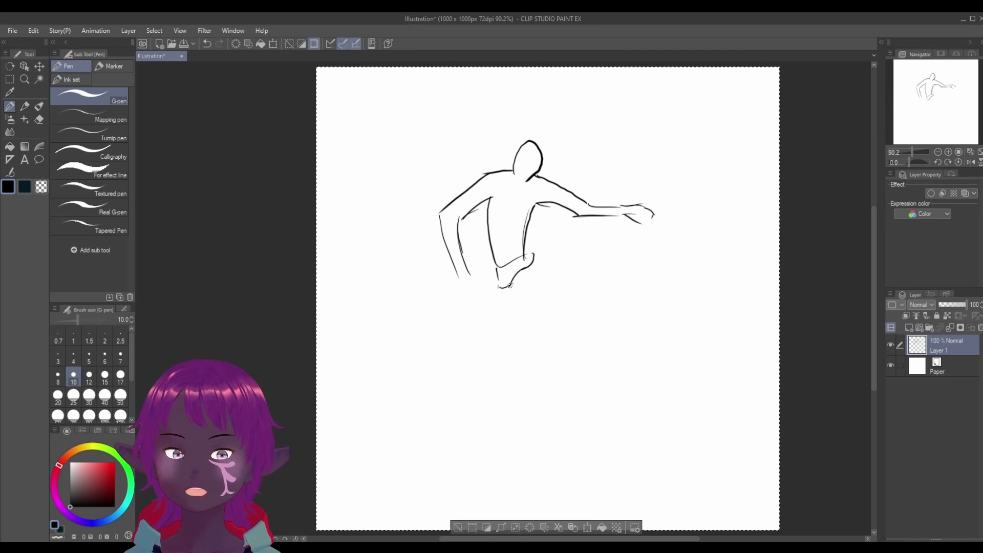
pyautogui.moveTo(510, 286); pyautogui.dragTo(518, 386)
pyautogui.moveTo(520, 321); pyautogui.dragTo(522, 303)
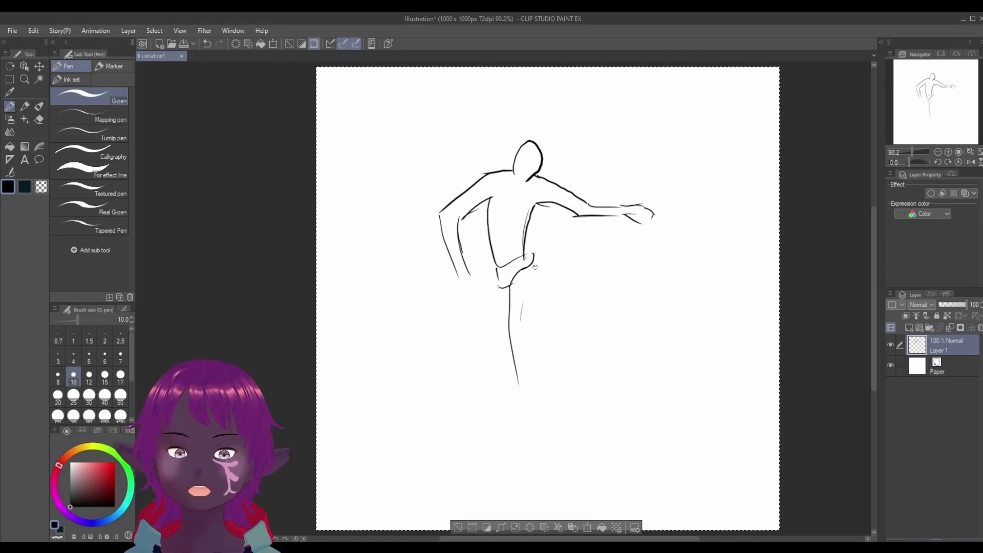
pyautogui.moveTo(534, 267); pyautogui.dragTo(526, 423)
pyautogui.moveTo(511, 353)
pyautogui.mouseDown()
pyautogui.moveTo(518, 439)
pyautogui.moveTo(535, 461)
pyautogui.mouseUp()
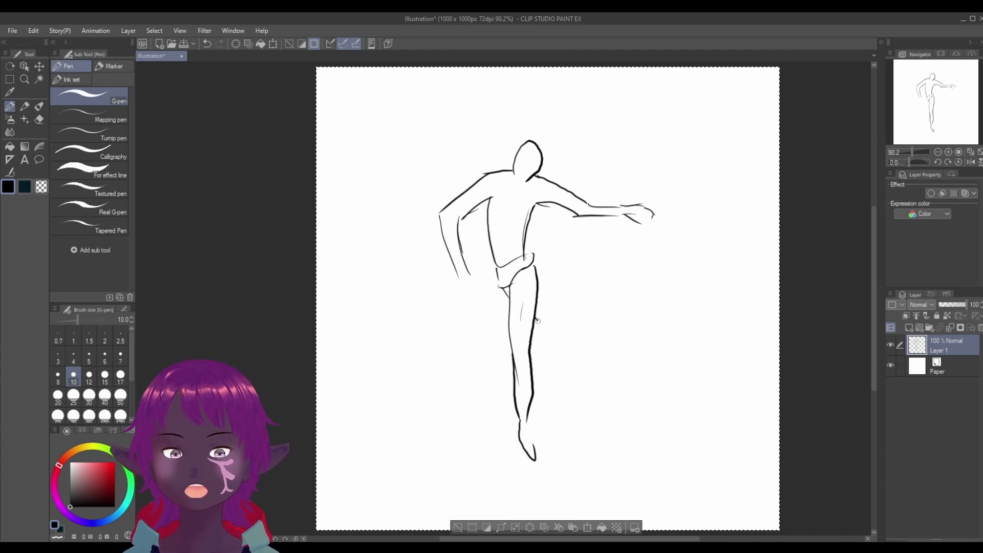
pyautogui.moveTo(536, 319); pyautogui.dragTo(590, 394)
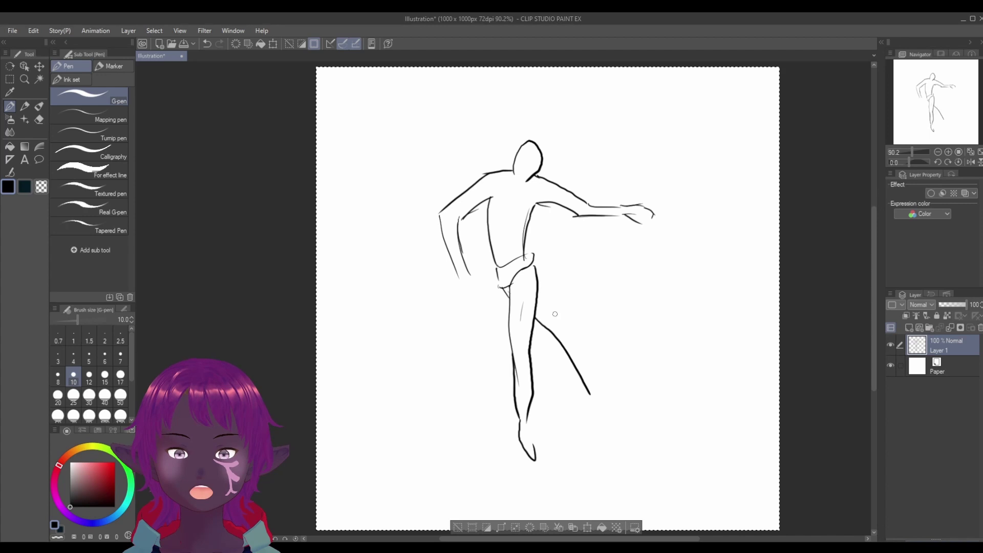
pyautogui.moveTo(536, 277)
pyautogui.mouseDown()
pyautogui.moveTo(572, 322)
pyautogui.moveTo(604, 396)
pyautogui.moveTo(589, 431)
pyautogui.mouseUp()
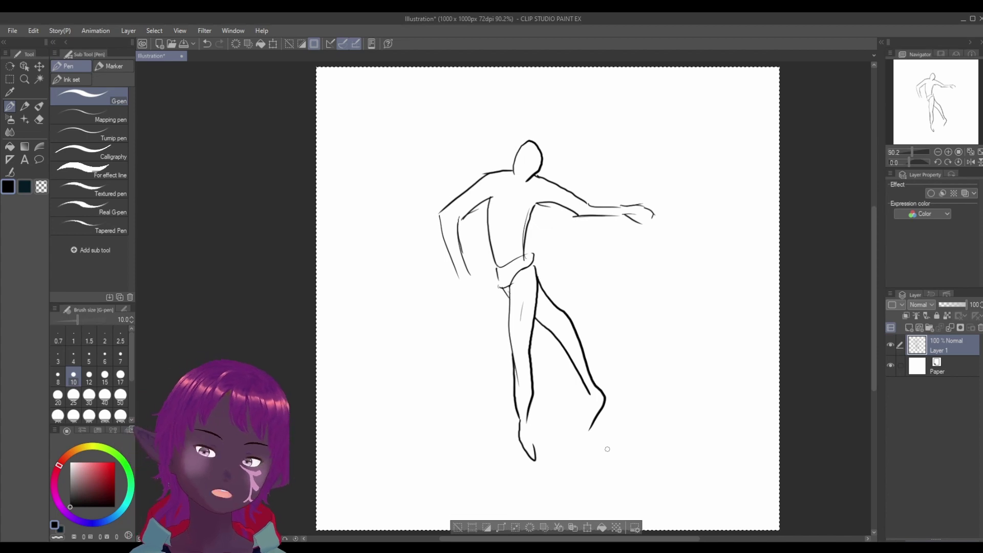
# Clear the layer and sketch a sixth figure's head, rounded shoulder line bending in to the hip, and two legs, one trailing to the lower right.
pyautogui.press('Delete')
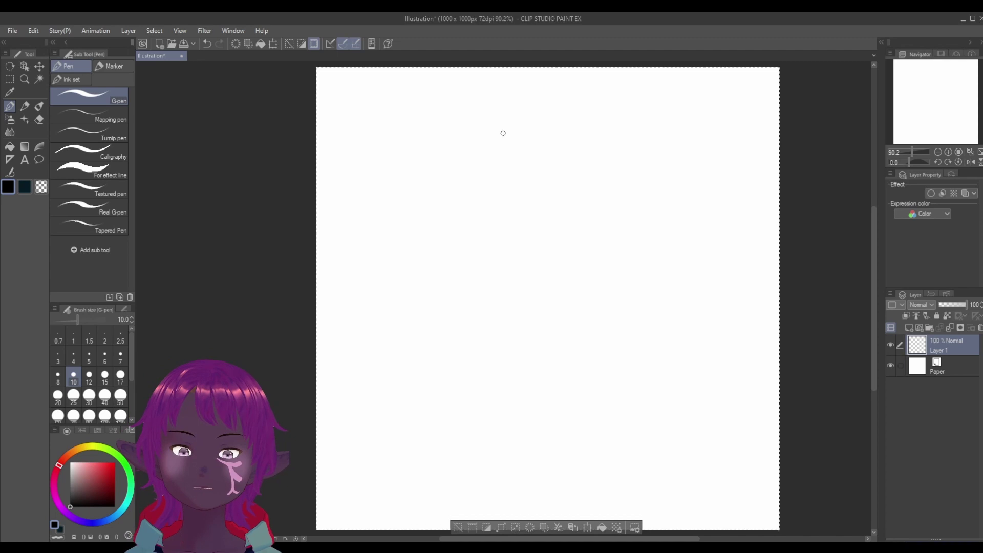
pyautogui.moveTo(500, 146)
pyautogui.mouseDown()
pyautogui.moveTo(476, 115)
pyautogui.moveTo(495, 99)
pyautogui.moveTo(557, 164)
pyautogui.moveTo(561, 186)
pyautogui.moveTo(525, 236)
pyautogui.mouseUp()
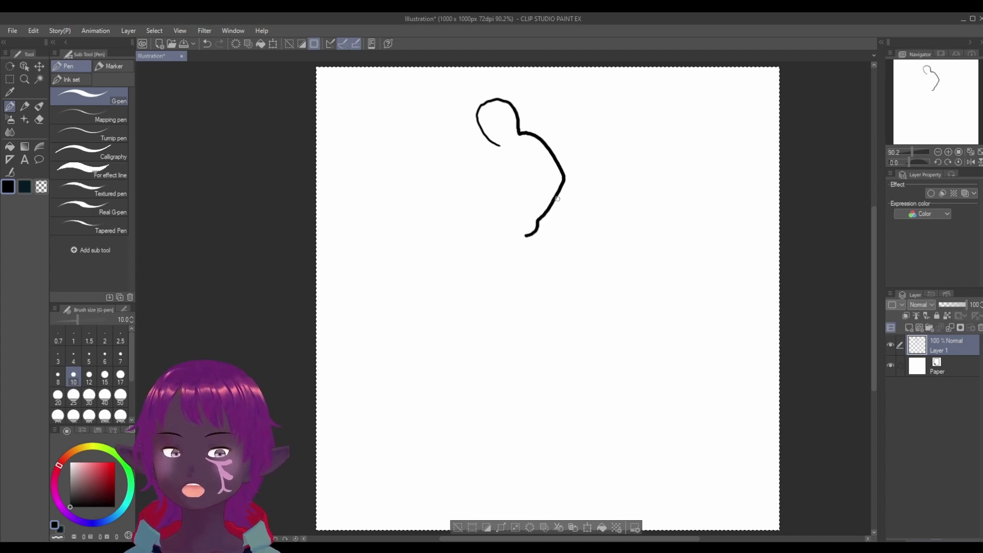
pyautogui.moveTo(562, 205)
pyautogui.mouseDown()
pyautogui.moveTo(602, 297)
pyautogui.moveTo(650, 365)
pyautogui.mouseUp()
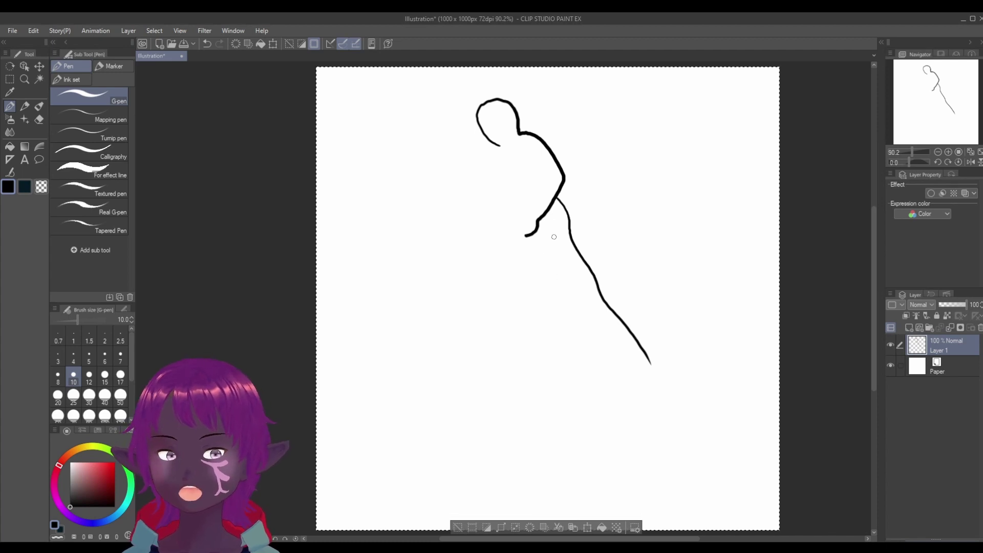
pyautogui.moveTo(555, 236); pyautogui.dragTo(578, 416)
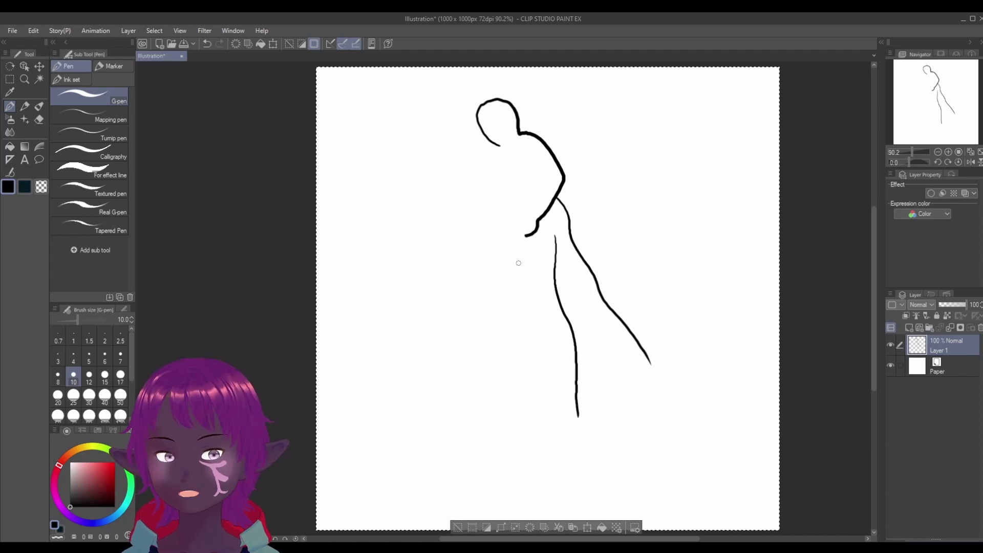
pyautogui.moveTo(517, 241)
pyautogui.mouseDown()
pyautogui.moveTo(523, 289)
pyautogui.moveTo(547, 330)
pyautogui.moveTo(558, 420)
pyautogui.mouseUp()
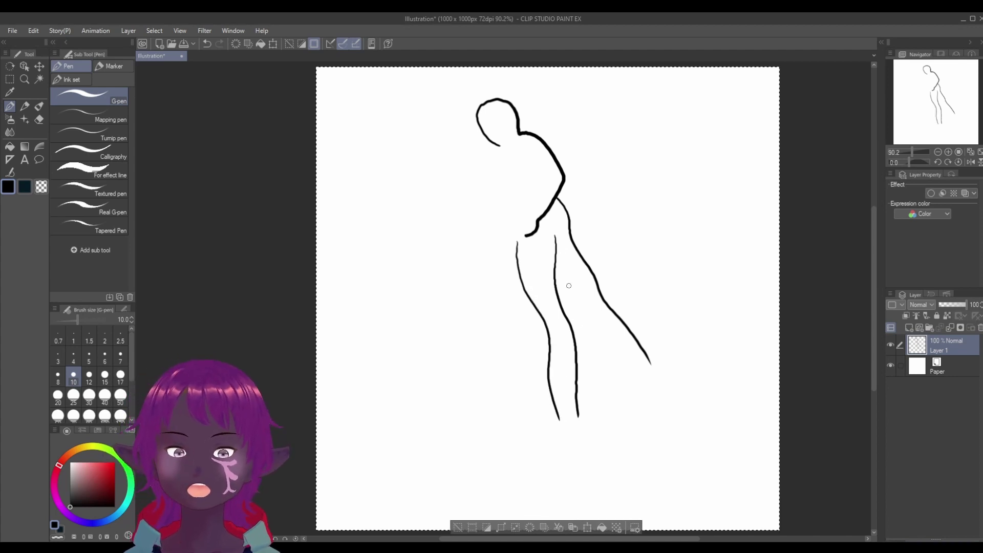
pyautogui.moveTo(561, 271)
pyautogui.mouseDown()
pyautogui.moveTo(606, 345)
pyautogui.moveTo(649, 383)
pyautogui.mouseUp()
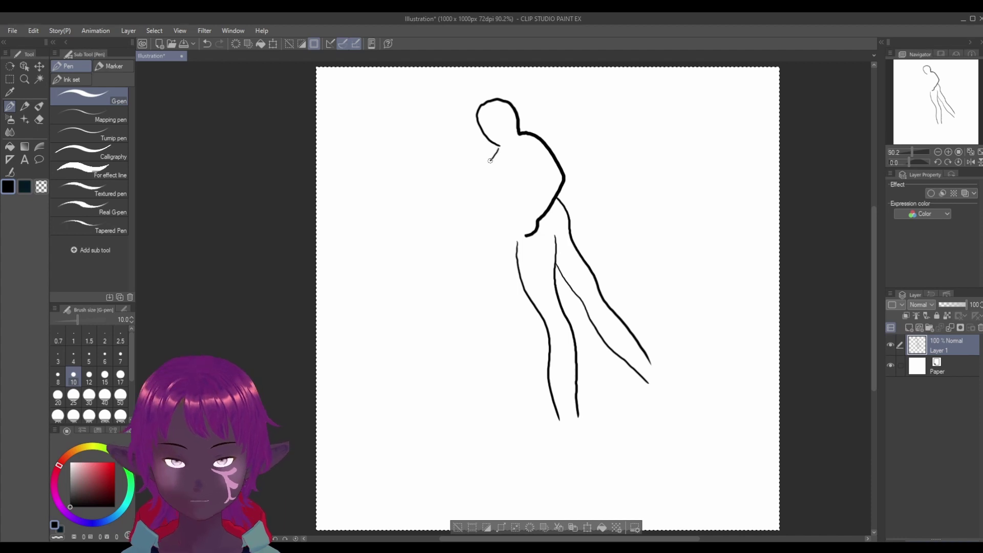
# Sketch the sixth figure's near arm hanging down to the lower left from the neck, ending in a hand.
pyautogui.moveTo(488, 167)
pyautogui.mouseDown()
pyautogui.moveTo(466, 289)
pyautogui.moveTo(494, 256)
pyautogui.moveTo(511, 167)
pyautogui.mouseUp()
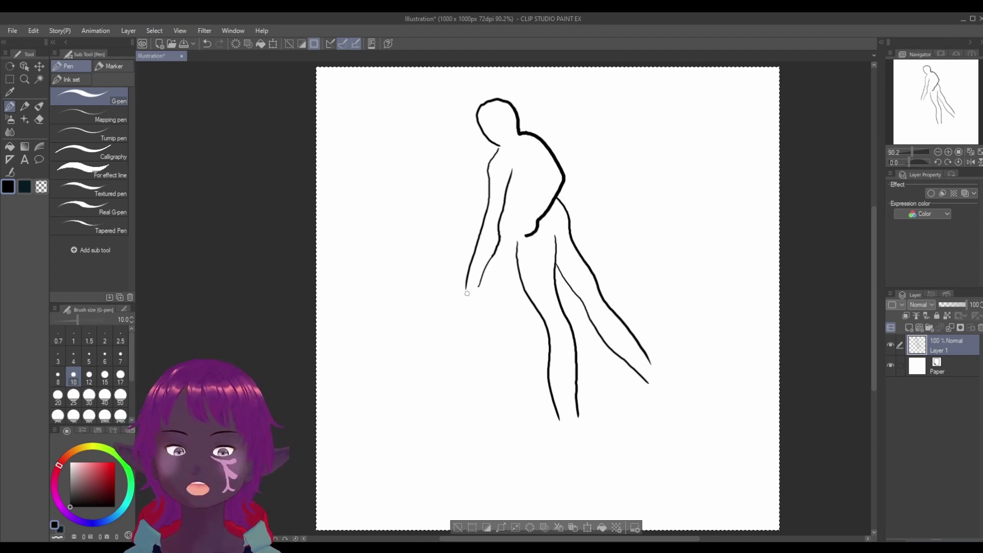
pyautogui.moveTo(466, 289)
pyautogui.mouseDown()
pyautogui.moveTo(462, 311)
pyautogui.moveTo(474, 315)
pyautogui.mouseUp()
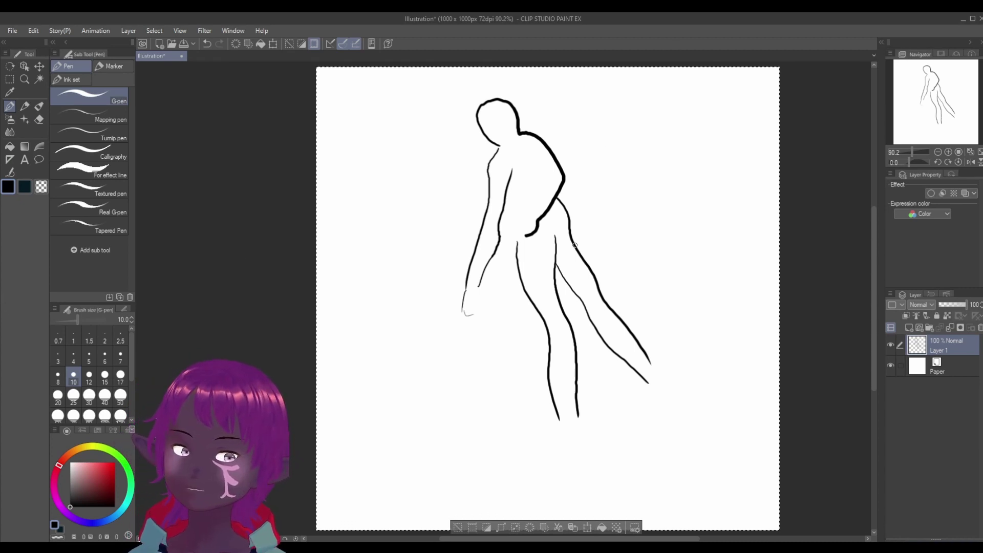
# Clear the layer and sketch a seventh figure's head between two arms raised overhead, with both torso sides running down to the waist.
pyautogui.press('Delete')
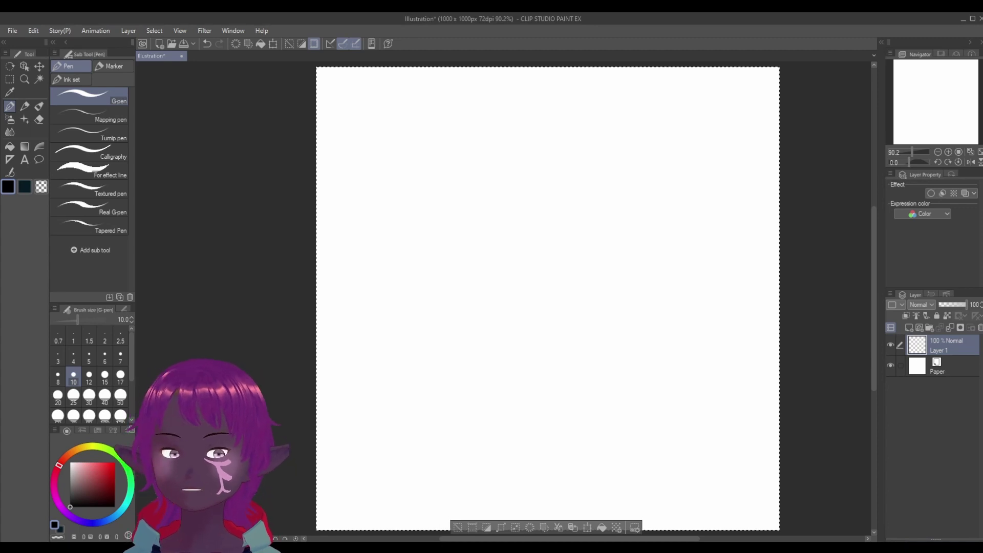
pyautogui.hotkey('alt', 'Tab')
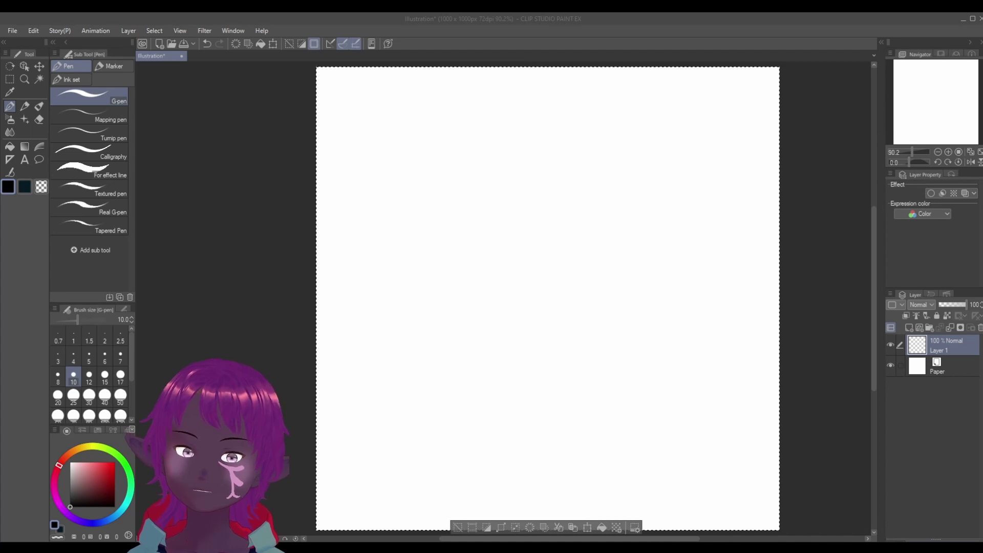
pyautogui.hotkey('alt', 'Tab')
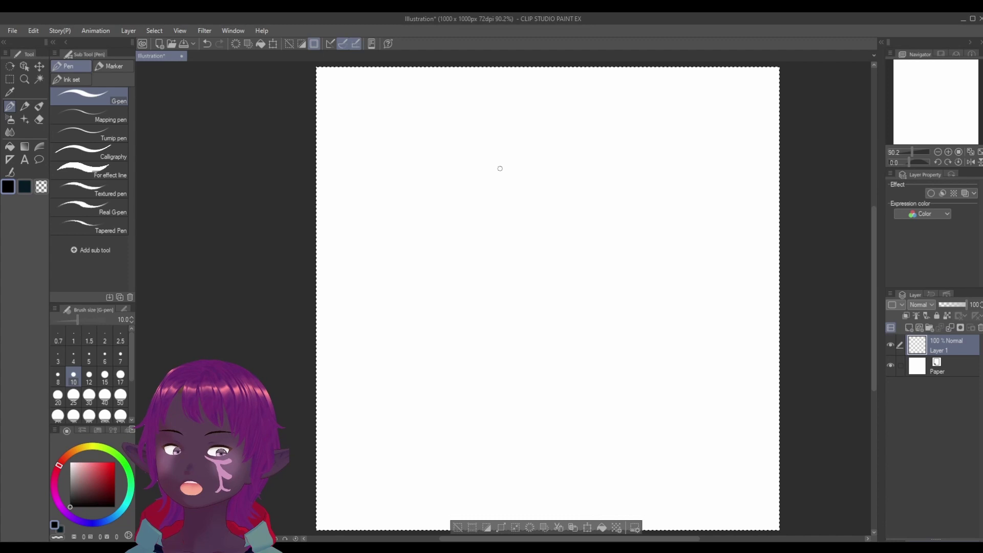
pyautogui.moveTo(502, 166)
pyautogui.mouseDown()
pyautogui.moveTo(536, 177)
pyautogui.moveTo(525, 208)
pyautogui.moveTo(500, 200)
pyautogui.moveTo(477, 91)
pyautogui.mouseUp()
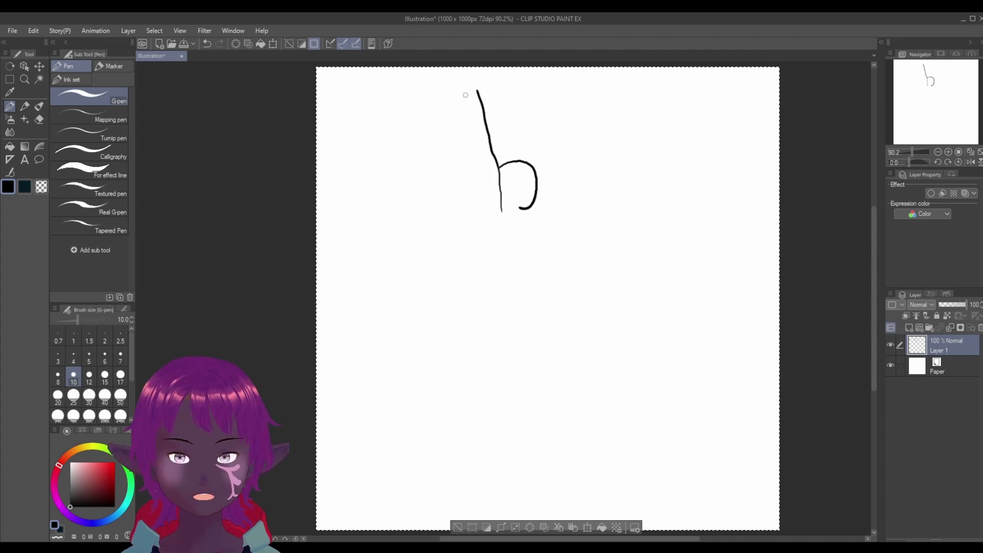
pyautogui.moveTo(465, 95); pyautogui.dragTo(489, 255)
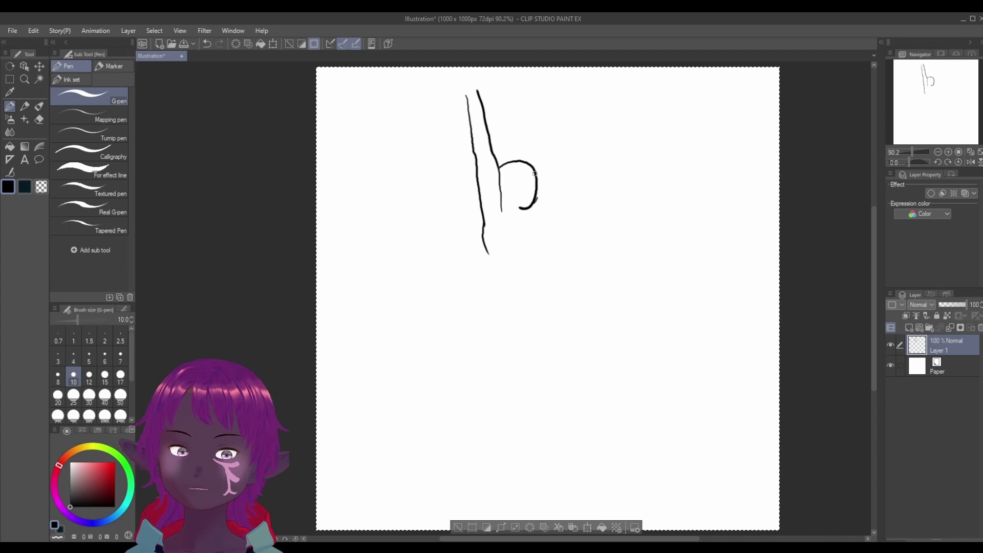
pyautogui.moveTo(538, 156)
pyautogui.mouseDown()
pyautogui.moveTo(552, 109)
pyautogui.moveTo(562, 121)
pyautogui.moveTo(540, 217)
pyautogui.moveTo(550, 266)
pyautogui.moveTo(537, 334)
pyautogui.mouseUp()
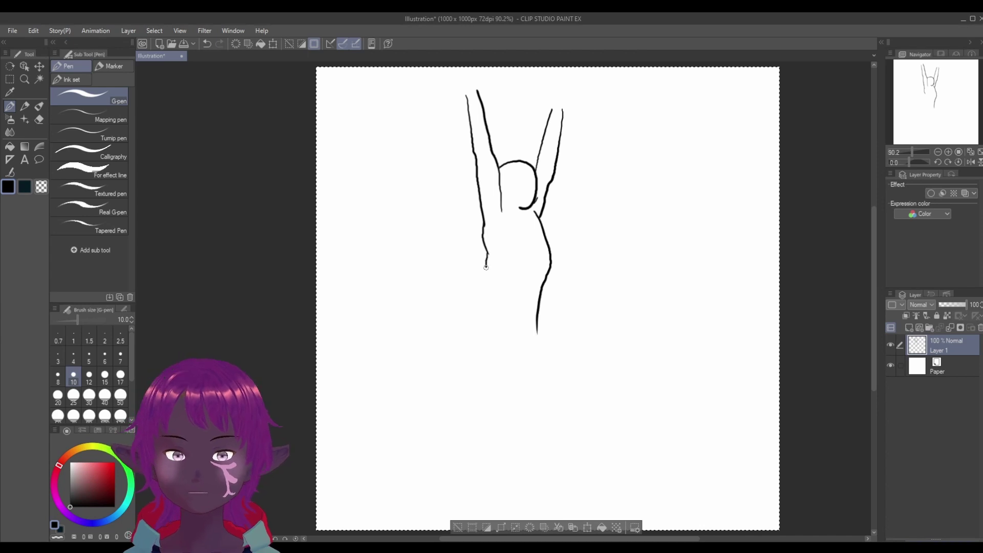
pyautogui.moveTo(488, 277)
pyautogui.mouseDown()
pyautogui.moveTo(484, 334)
pyautogui.moveTo(533, 336)
pyautogui.moveTo(479, 344)
pyautogui.moveTo(540, 336)
pyautogui.mouseUp()
# Sketch the seventh figure's rounded hip and crouching legs, with folded thighs reaching right, a second knee behind and a small foot below.
pyautogui.moveTo(481, 342)
pyautogui.mouseDown()
pyautogui.moveTo(486, 386)
pyautogui.moveTo(558, 371)
pyautogui.moveTo(503, 391)
pyautogui.moveTo(598, 369)
pyautogui.mouseUp()
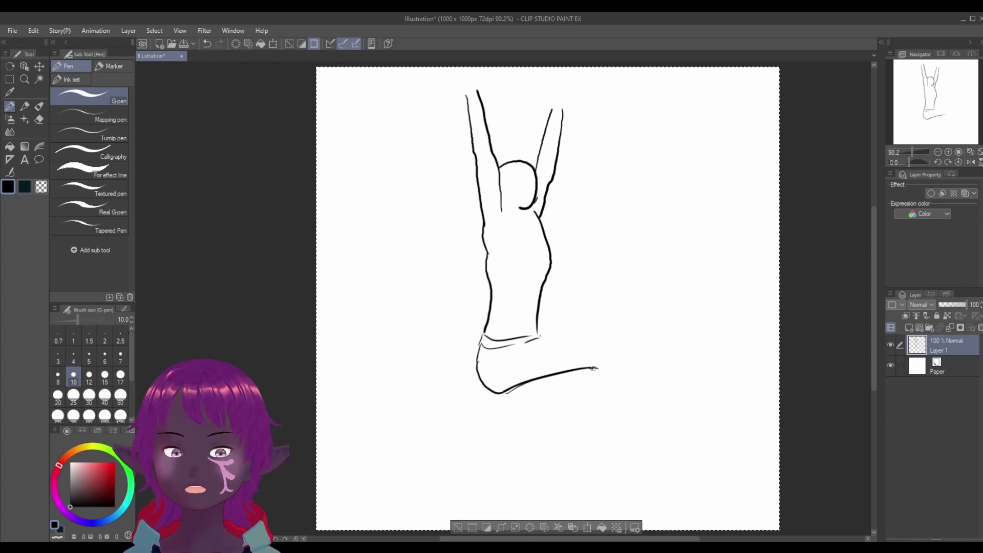
pyautogui.moveTo(508, 389)
pyautogui.mouseDown()
pyautogui.moveTo(523, 429)
pyautogui.moveTo(529, 393)
pyautogui.moveTo(615, 385)
pyautogui.mouseUp()
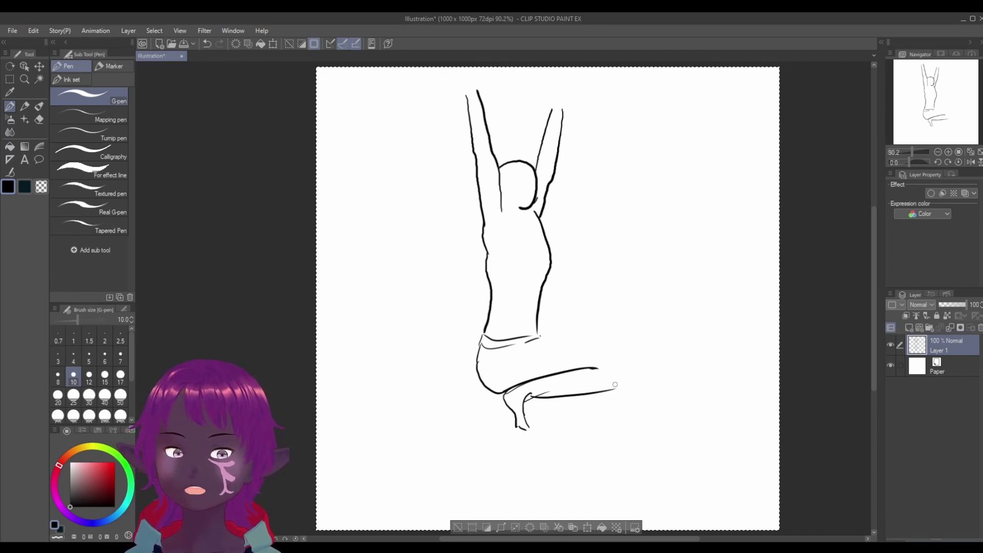
pyautogui.moveTo(543, 333)
pyautogui.mouseDown()
pyautogui.moveTo(621, 349)
pyautogui.moveTo(630, 358)
pyautogui.moveTo(626, 389)
pyautogui.mouseUp()
pyautogui.moveTo(546, 321)
pyautogui.mouseDown()
pyautogui.moveTo(631, 331)
pyautogui.moveTo(645, 360)
pyautogui.mouseUp()
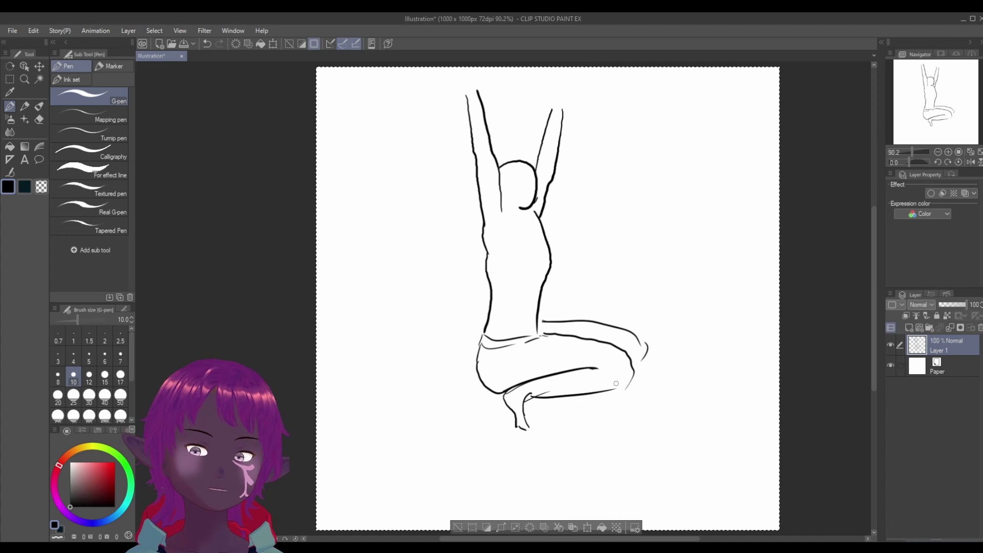
# Clear the layer and sketch an eighth figure's drooping head and the arm on its right, bent sharply at the elbow back toward the left.
pyautogui.press('Delete')
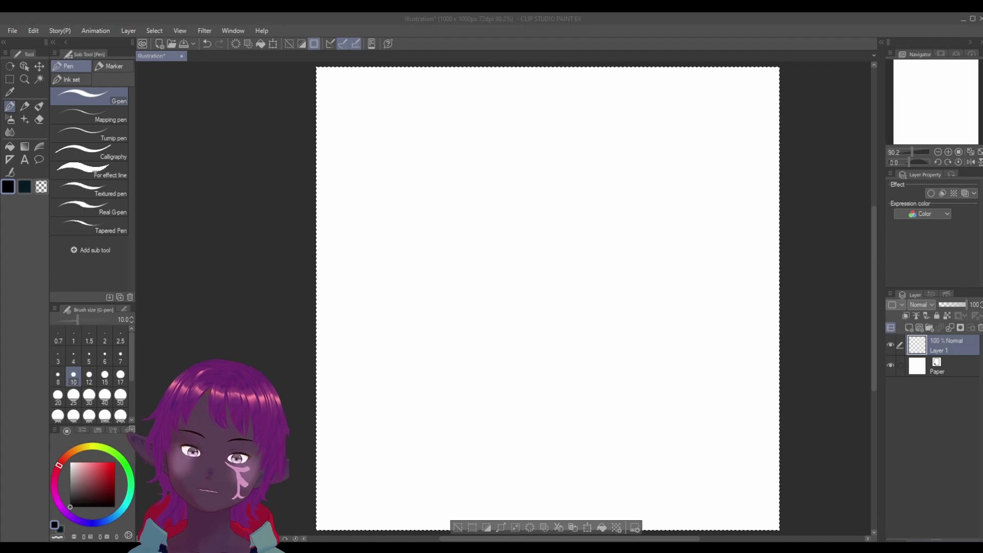
pyautogui.click(807, 413)
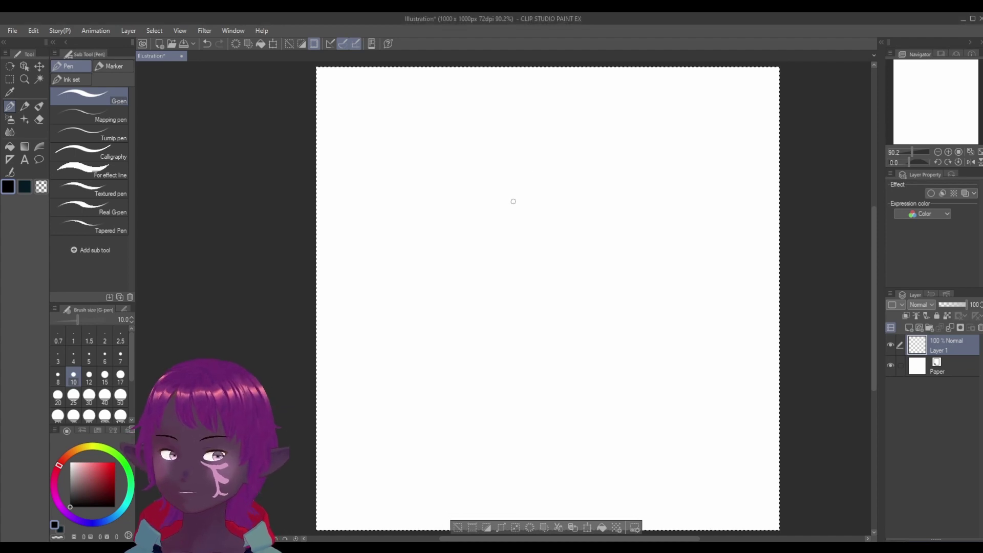
pyautogui.moveTo(511, 168)
pyautogui.mouseDown()
pyautogui.moveTo(497, 196)
pyautogui.moveTo(505, 216)
pyautogui.moveTo(522, 221)
pyautogui.moveTo(542, 217)
pyautogui.moveTo(538, 177)
pyautogui.mouseUp()
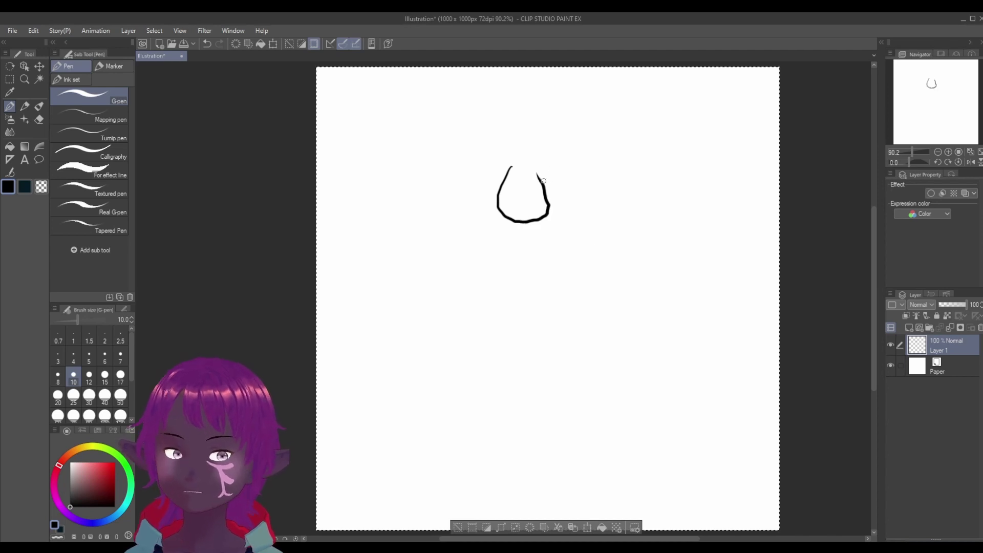
pyautogui.moveTo(546, 175)
pyautogui.mouseDown()
pyautogui.moveTo(568, 239)
pyautogui.moveTo(507, 263)
pyautogui.moveTo(536, 277)
pyautogui.moveTo(577, 272)
pyautogui.moveTo(608, 253)
pyautogui.moveTo(566, 153)
pyautogui.mouseUp()
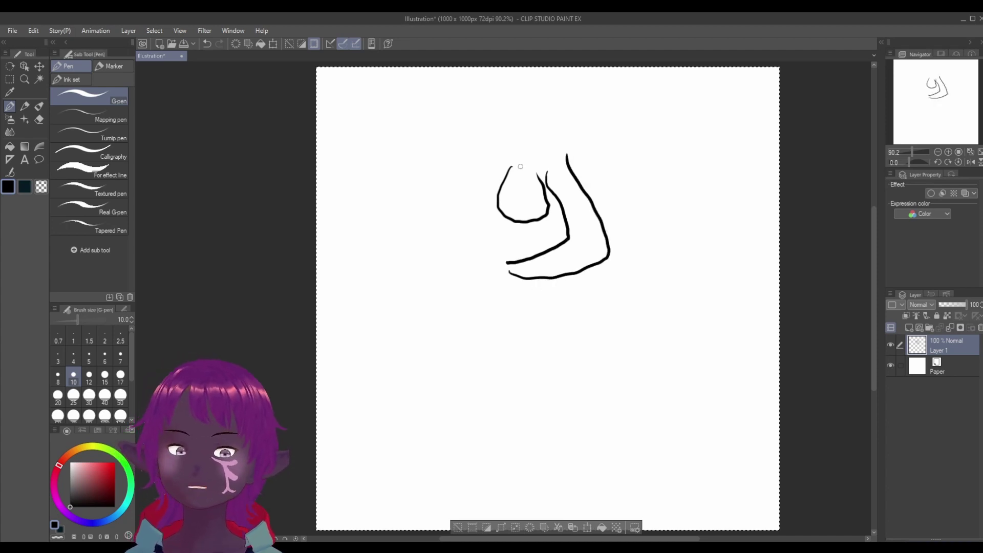
# Sketch the eighth figure's other arm reaching to the lower left, the arched back over the head, and the curved hip on the right.
pyautogui.moveTo(509, 130)
pyautogui.mouseDown()
pyautogui.moveTo(490, 168)
pyautogui.moveTo(428, 238)
pyautogui.moveTo(499, 215)
pyautogui.mouseUp()
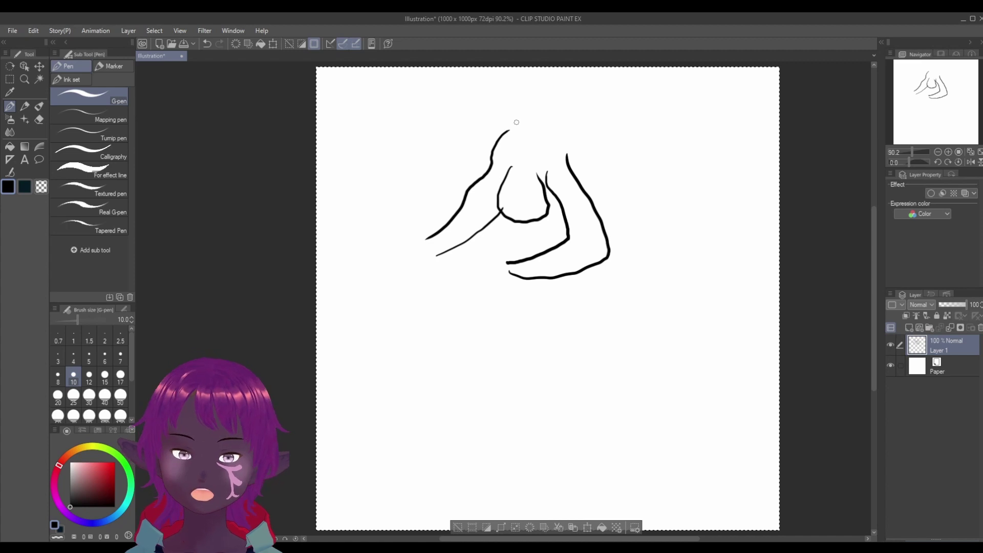
pyautogui.moveTo(510, 125)
pyautogui.mouseDown()
pyautogui.moveTo(526, 112)
pyautogui.moveTo(583, 106)
pyautogui.moveTo(610, 136)
pyautogui.moveTo(620, 154)
pyautogui.moveTo(607, 184)
pyautogui.moveTo(632, 197)
pyautogui.moveTo(614, 246)
pyautogui.mouseUp()
pyautogui.moveTo(535, 223); pyautogui.dragTo(570, 236)
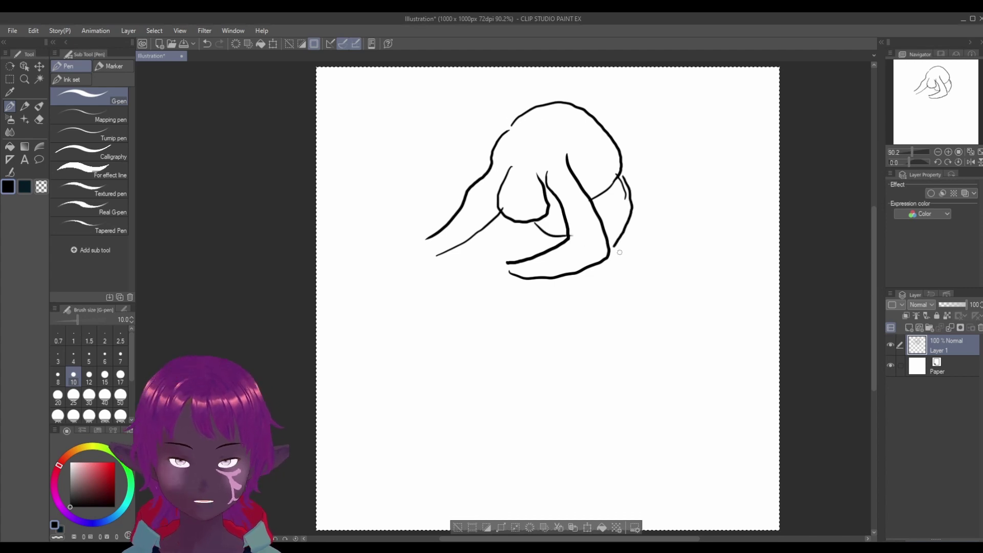
# Clear the layer and sketch a ninth figure's bent left arm, inner torso lines, and a second limb crossing at the wrist toward the left.
pyautogui.press('Delete')
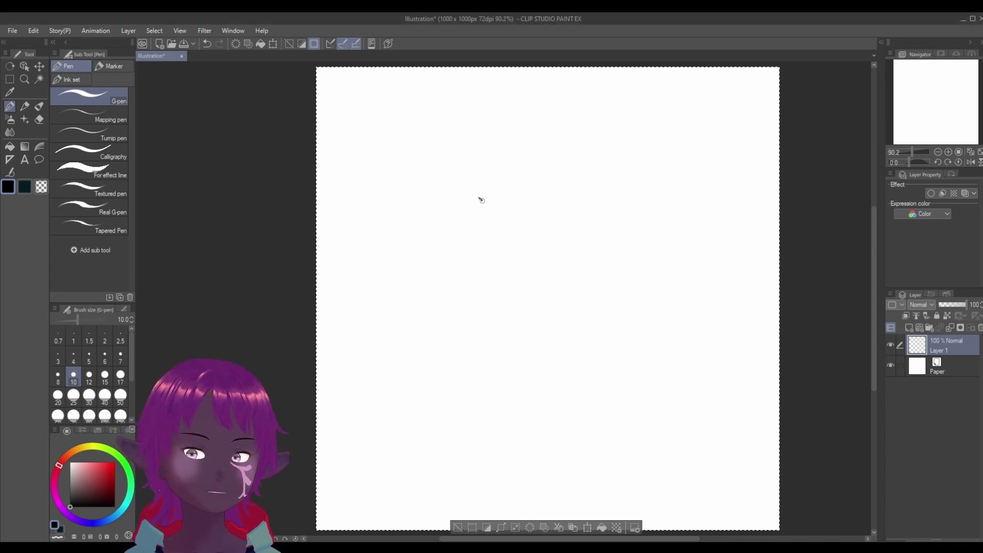
pyautogui.moveTo(481, 200)
pyautogui.mouseDown()
pyautogui.moveTo(529, 235)
pyautogui.moveTo(532, 220)
pyautogui.moveTo(500, 189)
pyautogui.moveTo(517, 171)
pyautogui.moveTo(508, 141)
pyautogui.moveTo(480, 198)
pyautogui.mouseUp()
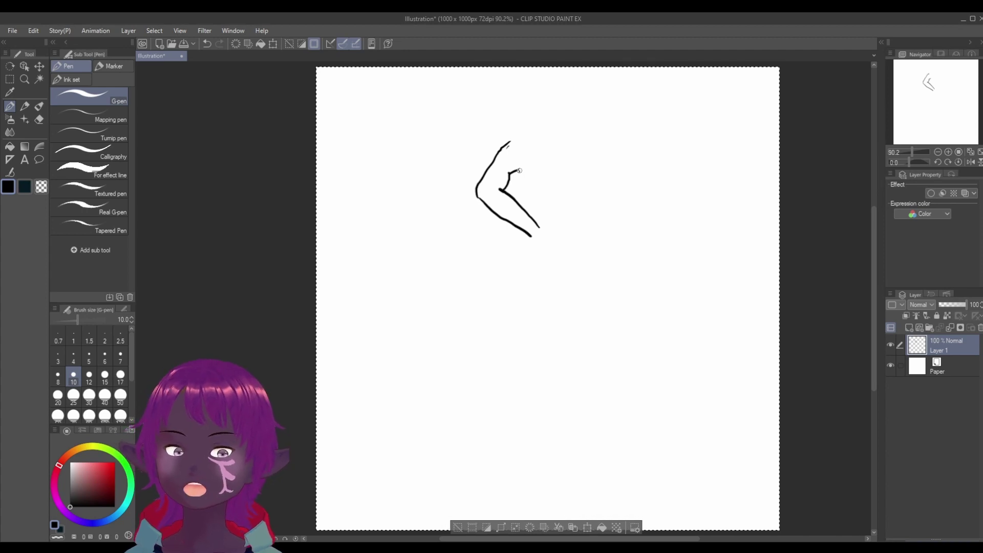
pyautogui.moveTo(522, 158)
pyautogui.mouseDown()
pyautogui.moveTo(505, 190)
pyautogui.moveTo(538, 209)
pyautogui.moveTo(551, 174)
pyautogui.moveTo(545, 180)
pyautogui.mouseUp()
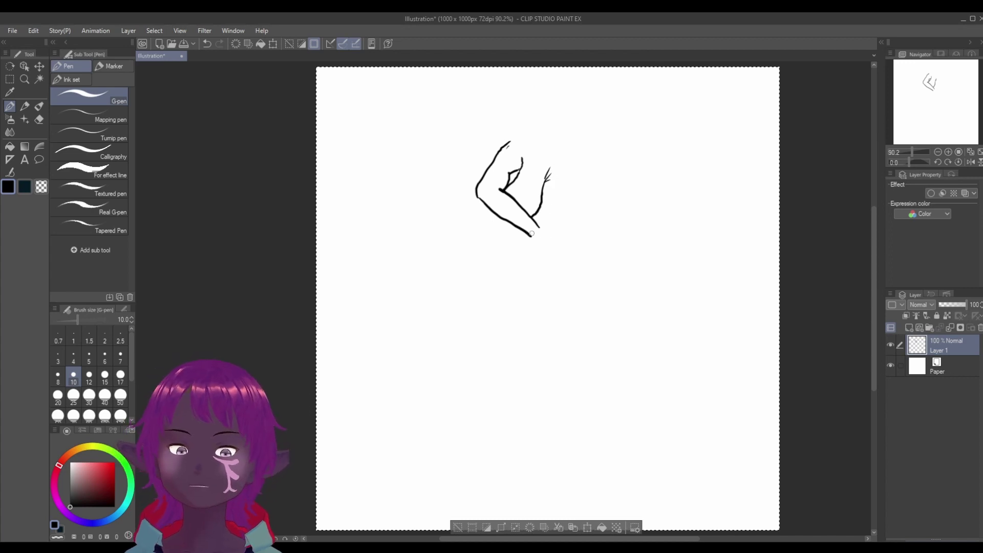
pyautogui.moveTo(535, 225)
pyautogui.mouseDown()
pyautogui.moveTo(550, 219)
pyautogui.moveTo(579, 172)
pyautogui.mouseUp()
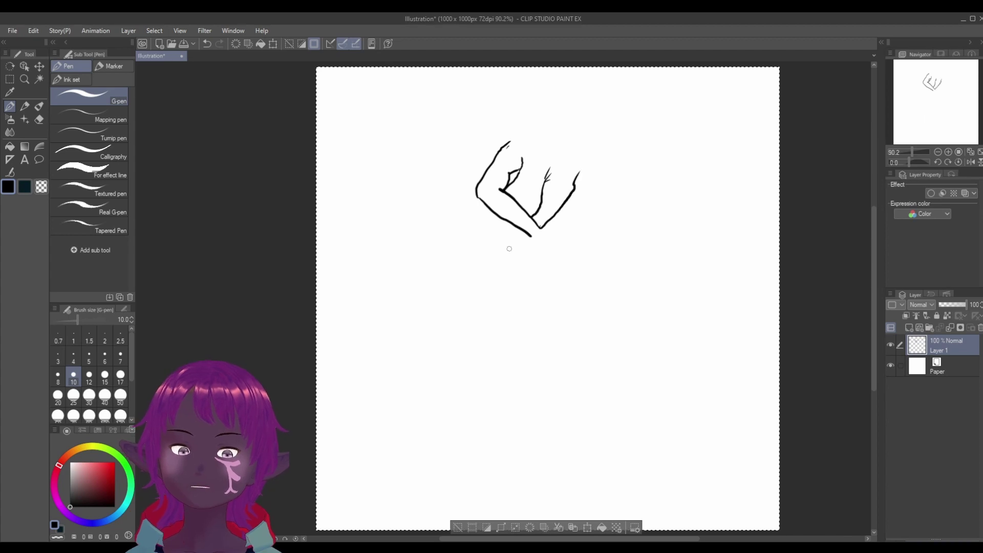
pyautogui.moveTo(515, 227)
pyautogui.mouseDown()
pyautogui.moveTo(454, 240)
pyautogui.moveTo(479, 252)
pyautogui.moveTo(533, 241)
pyautogui.moveTo(530, 255)
pyautogui.moveTo(546, 241)
pyautogui.moveTo(549, 251)
pyautogui.moveTo(524, 264)
pyautogui.mouseUp()
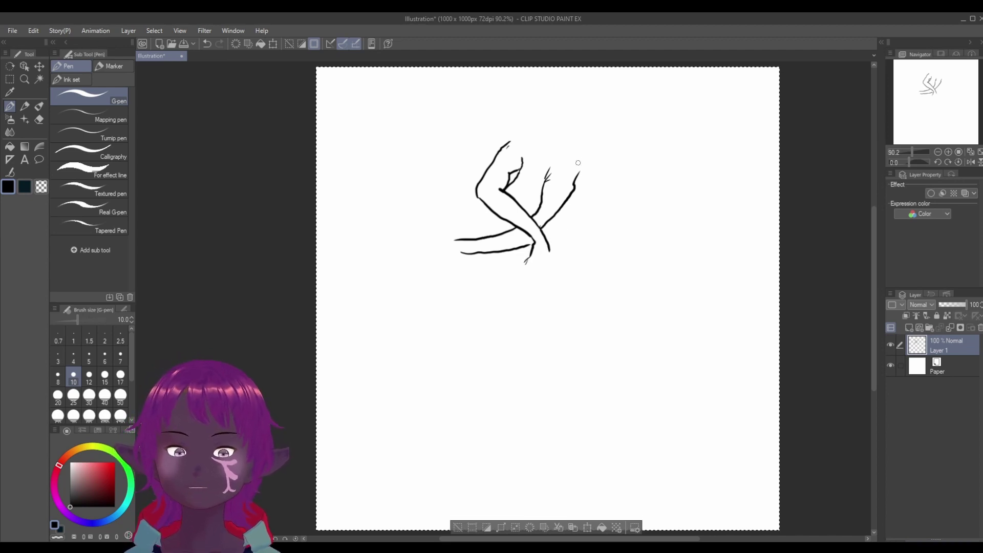
# Sketch the ninth figure's arched back, waistband, folded hip and hand strokes at the crossing wrist, and clear the layer.
pyautogui.moveTo(509, 142)
pyautogui.mouseDown()
pyautogui.moveTo(553, 117)
pyautogui.moveTo(586, 141)
pyautogui.moveTo(597, 167)
pyautogui.moveTo(585, 221)
pyautogui.moveTo(542, 234)
pyautogui.mouseUp()
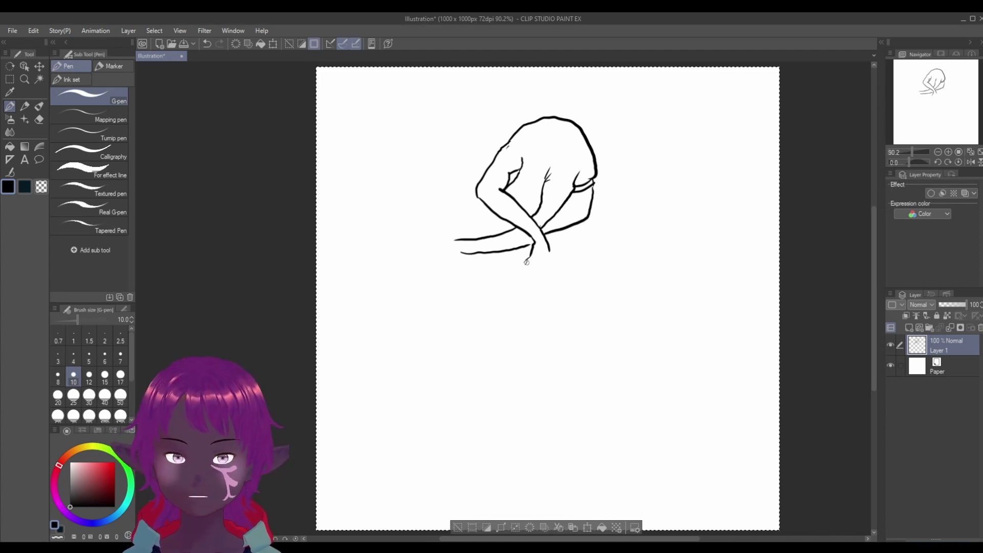
pyautogui.moveTo(531, 259); pyautogui.dragTo(524, 267)
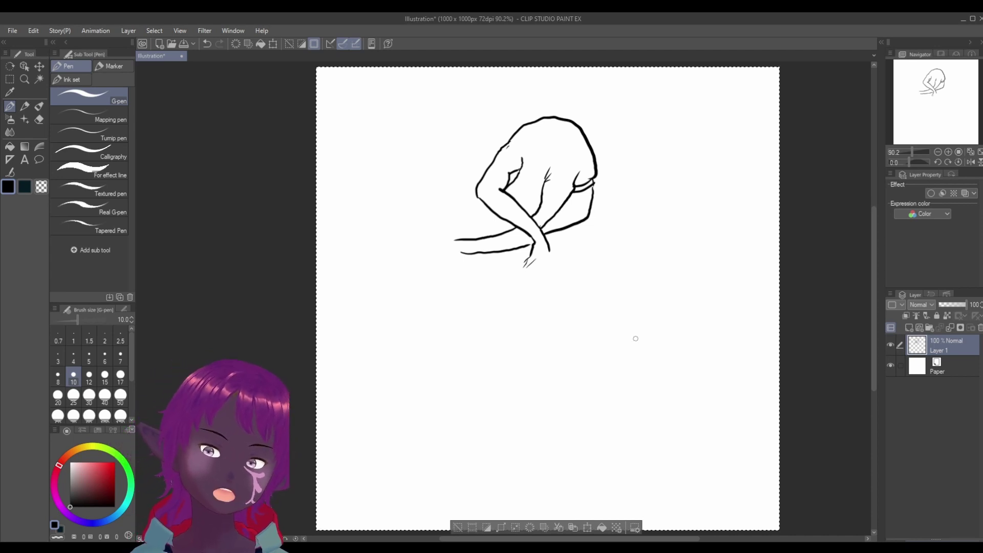
pyautogui.press('Delete')
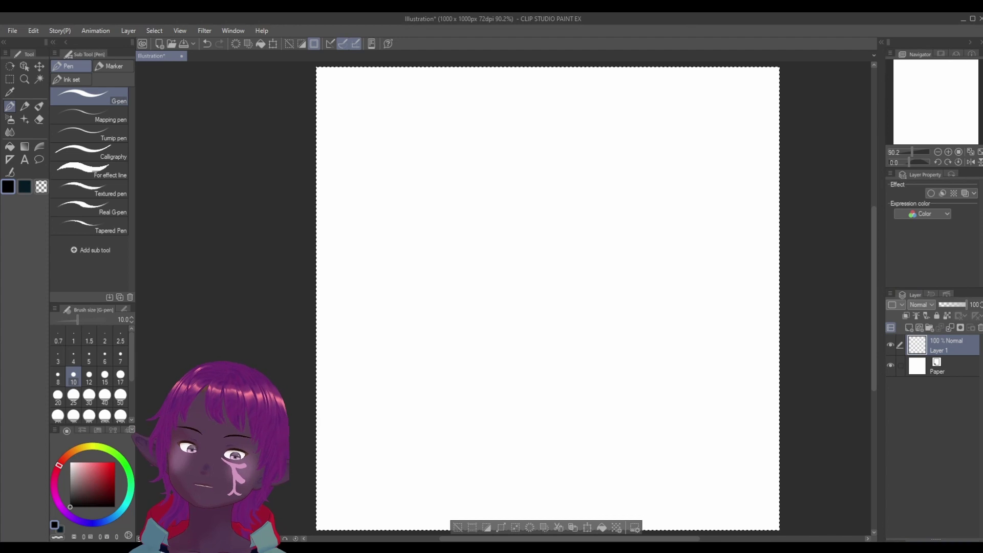